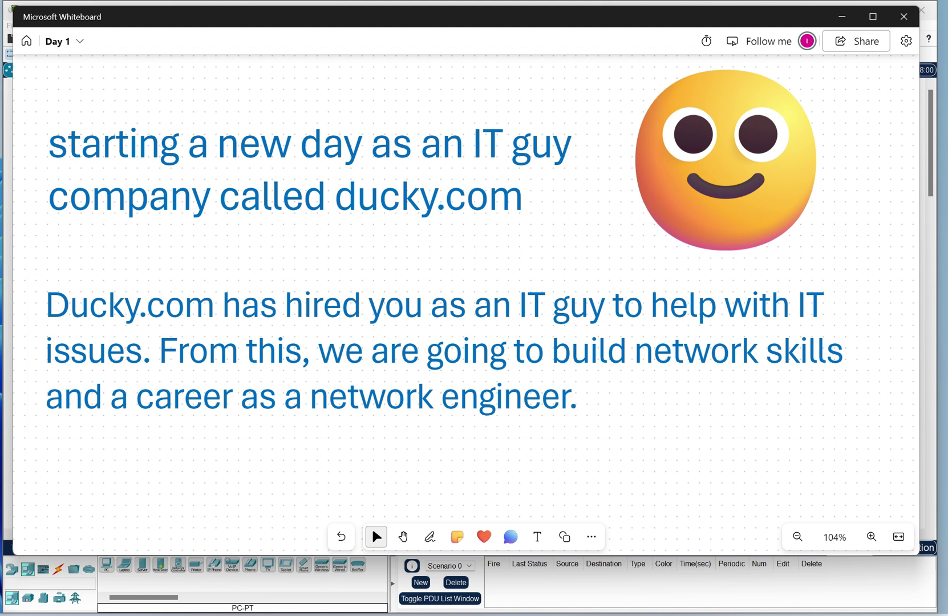
Step: Switch to Indeed's Singapore network engineer salary page in Chrome, highlight the average base salary and widen the browser window
click(842, 16)
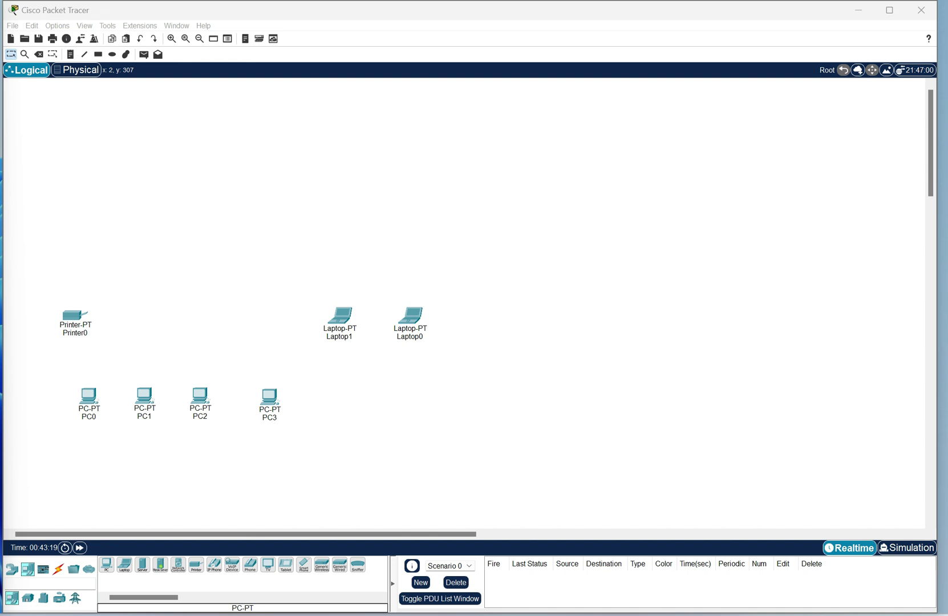
key(alt+Tab)
drag(174, 29, 491, 29)
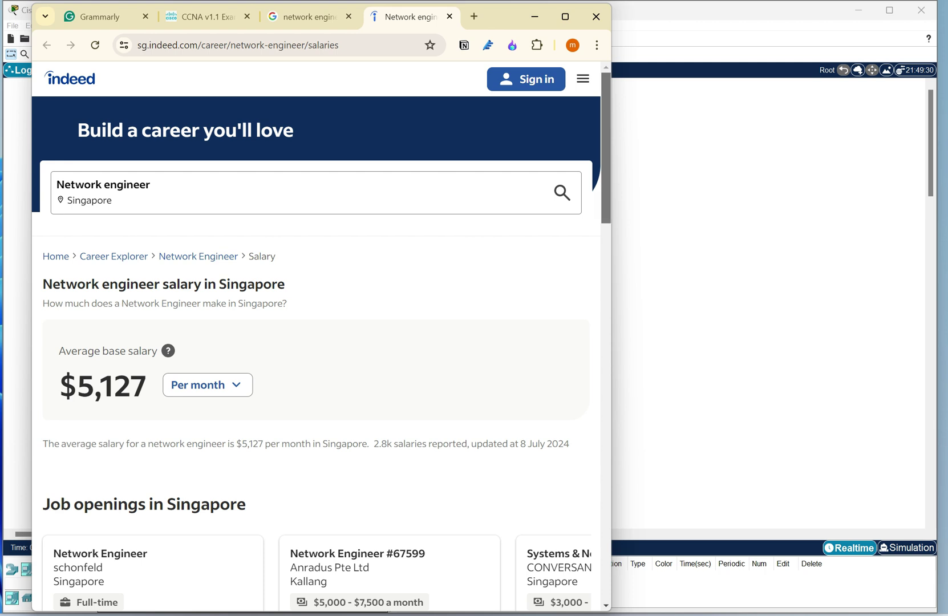
scroll(322, 331, down, 3)
drag(59, 242, 147, 242)
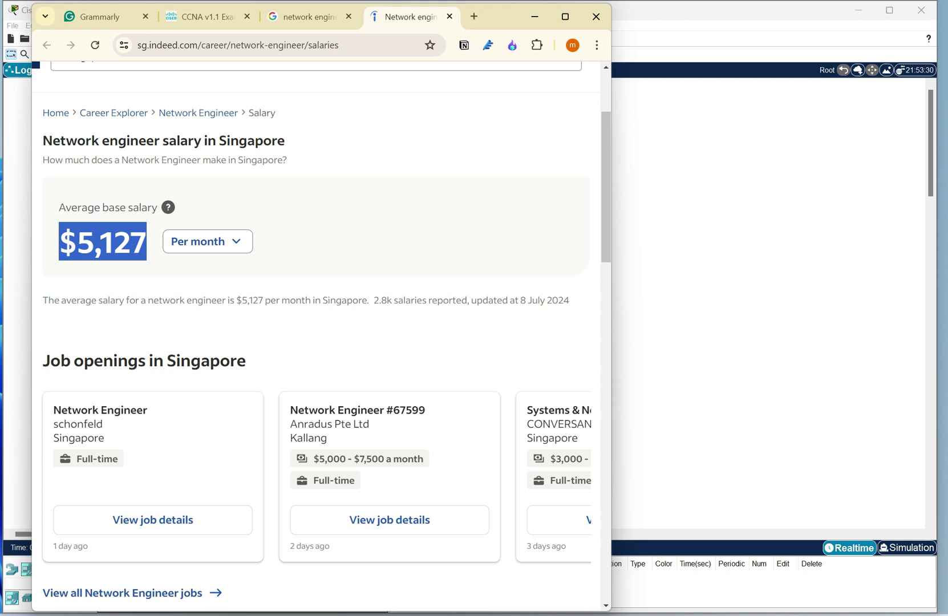
drag(616, 280, 850, 286)
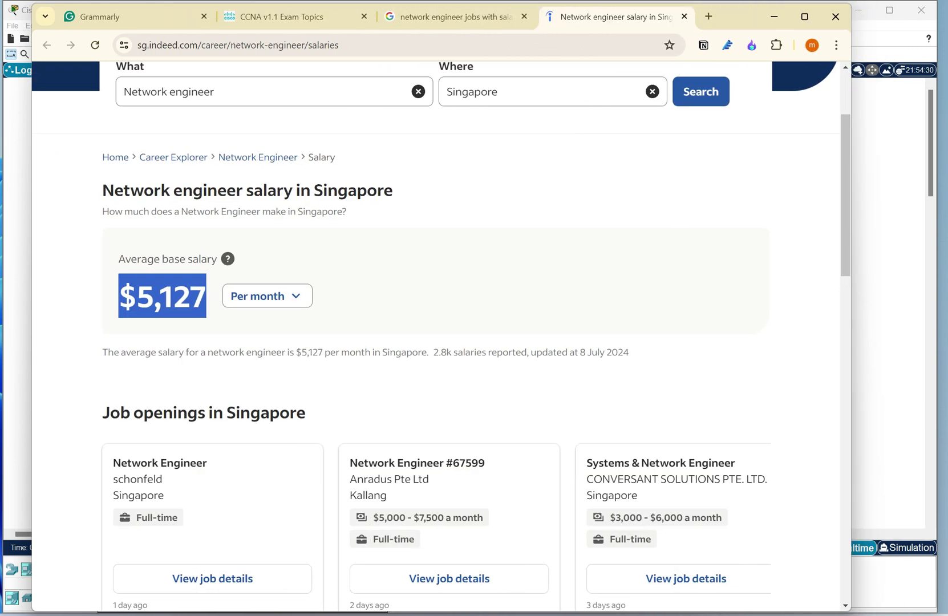
Step: Examine the salary ranges of the Singapore job openings and the highest paying cities for network engineers
scroll(436, 342, down, 2)
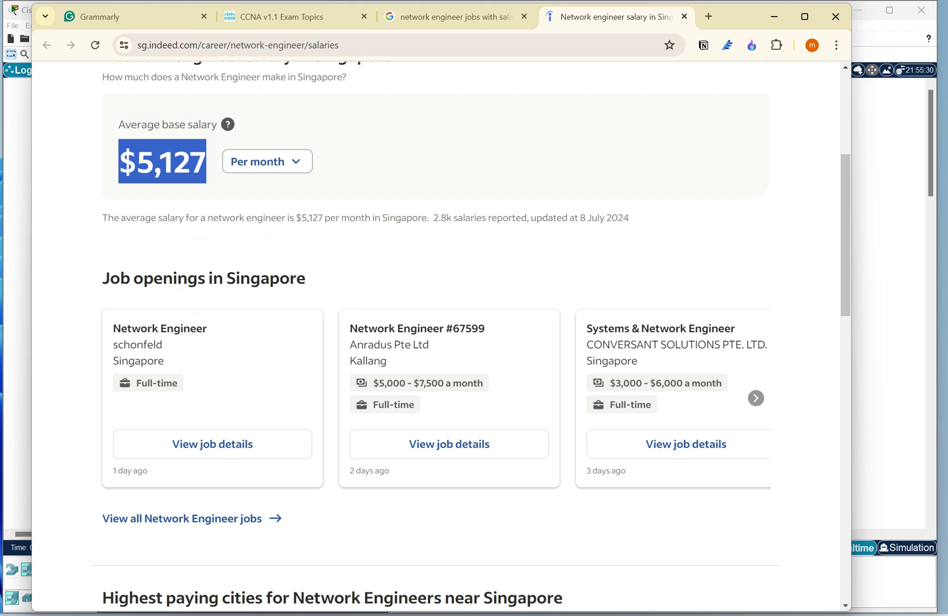
drag(379, 383, 445, 383)
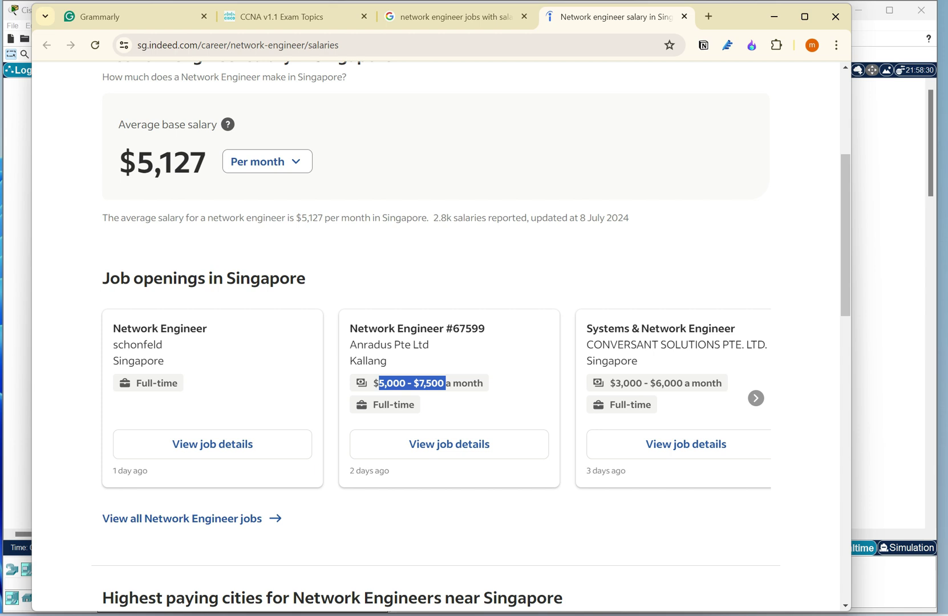
scroll(446, 383, down, 1)
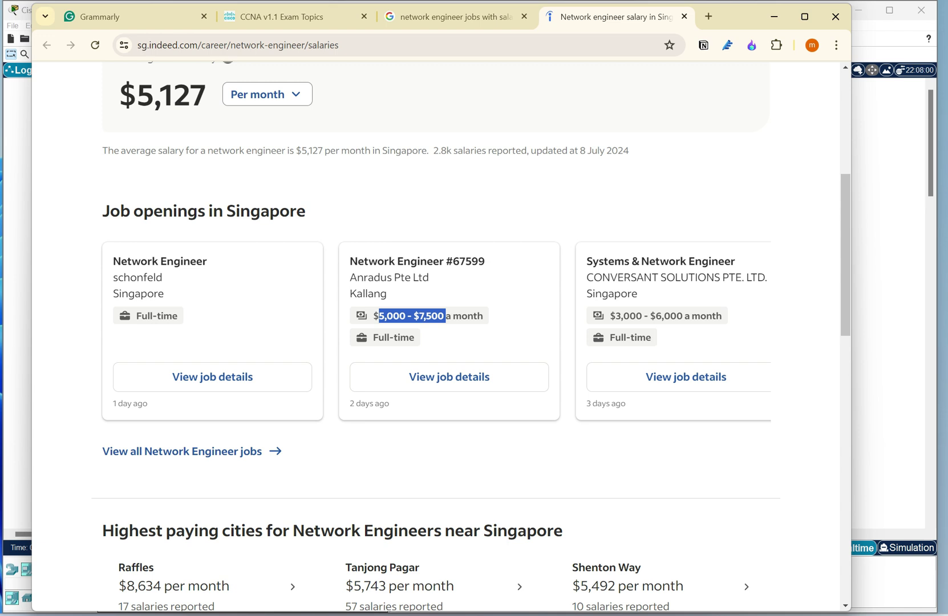
scroll(435, 456, down, 4)
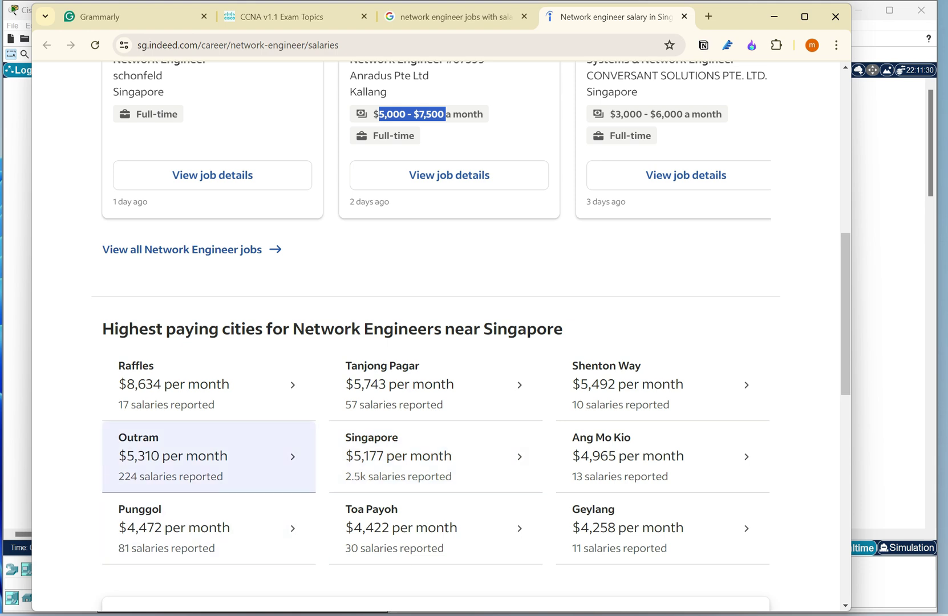
scroll(209, 457, down, 3)
scroll(208, 457, up, 6)
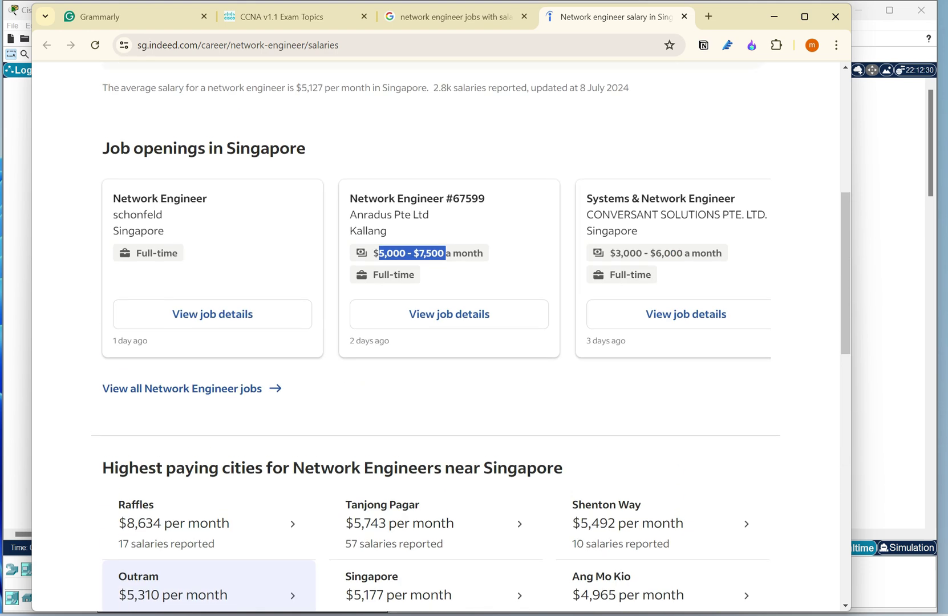
scroll(441, 336, up, 6)
scroll(441, 336, down, 2)
scroll(441, 336, up, 1)
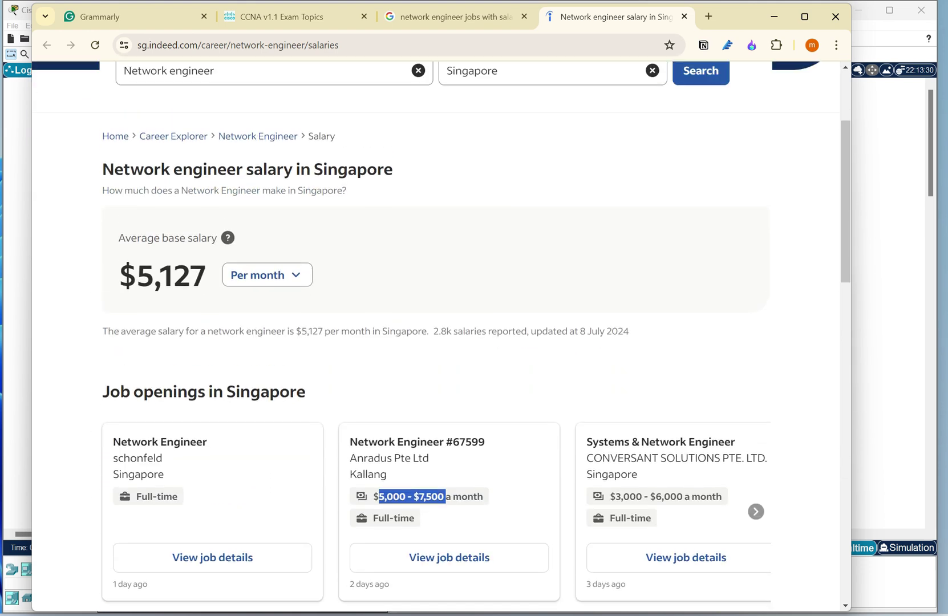
scroll(441, 336, up, 3)
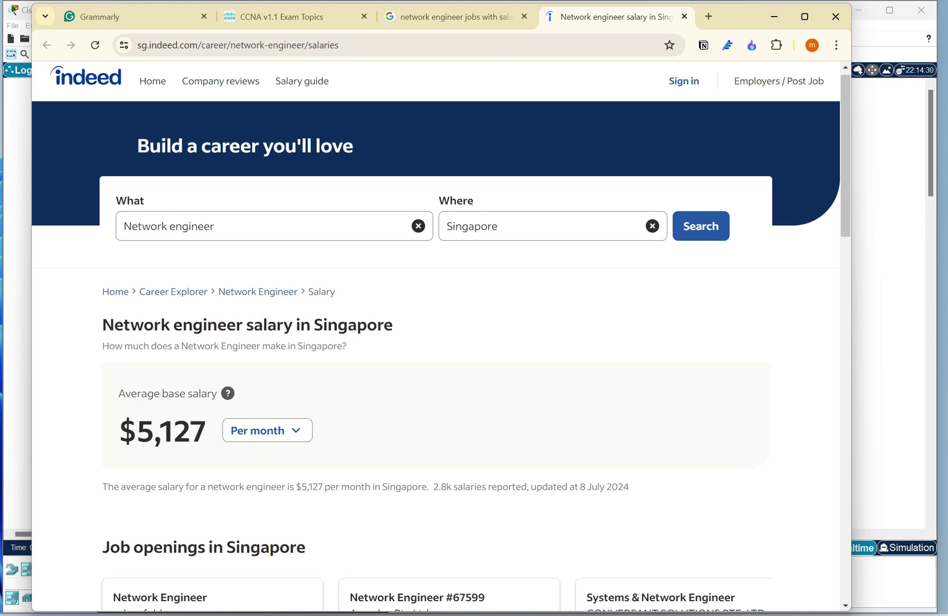
Step: Try to change the salary search location from Singapore to "us"
click(652, 226)
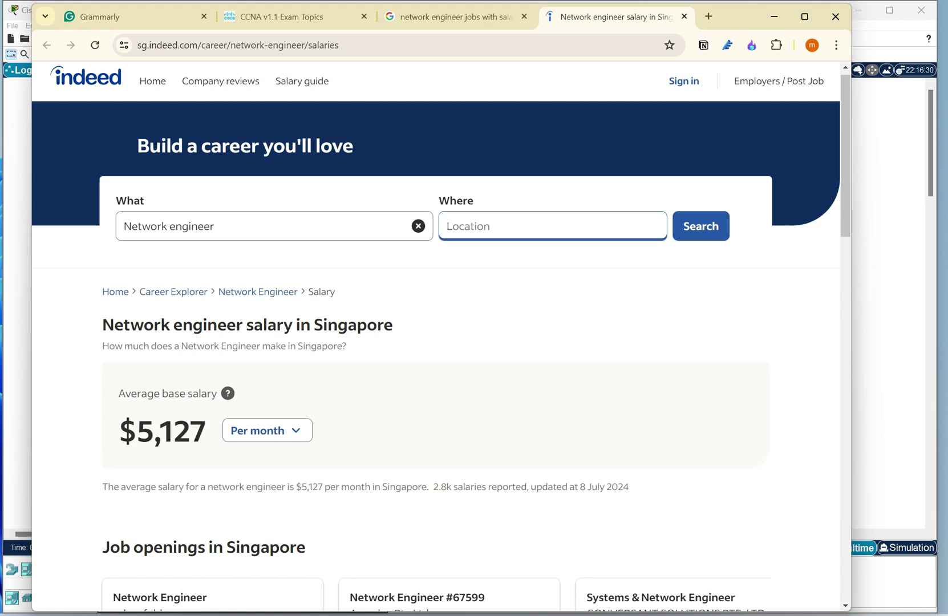
text(us)
key(BackSpace)
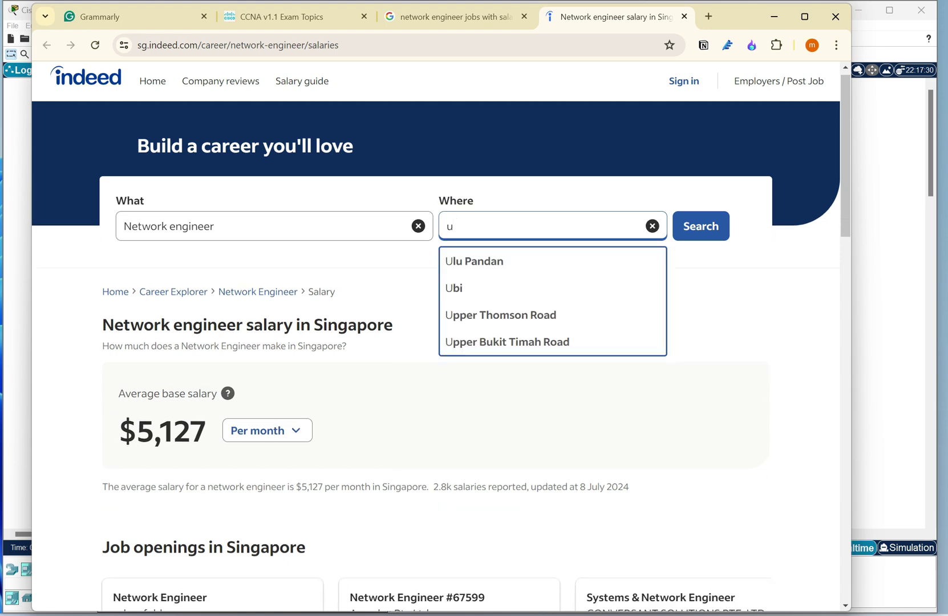
key(BackSpace)
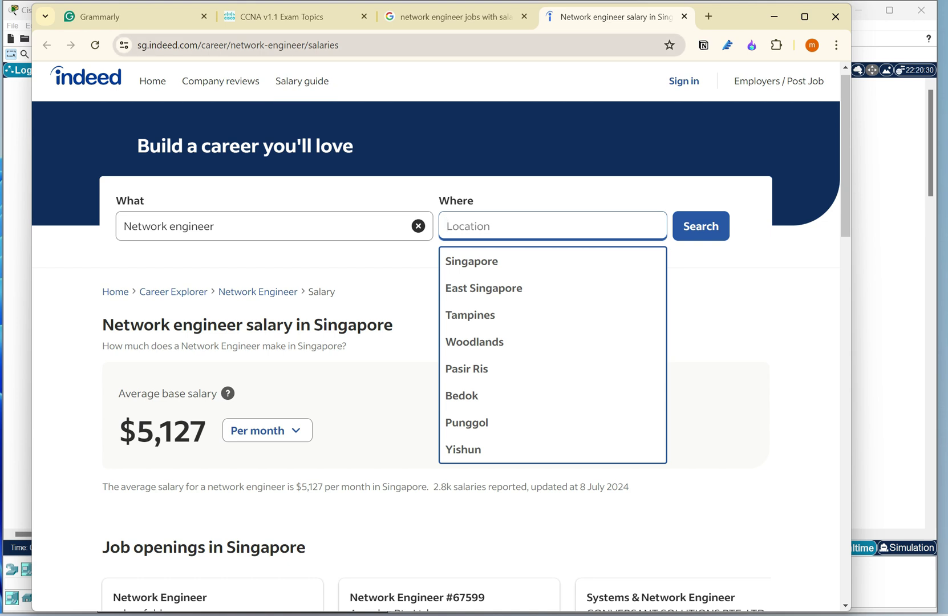
Step: Try to reach Indeed's non-Singapore site by removing the sg prefix and the career page path from the web address
double_click(174, 45)
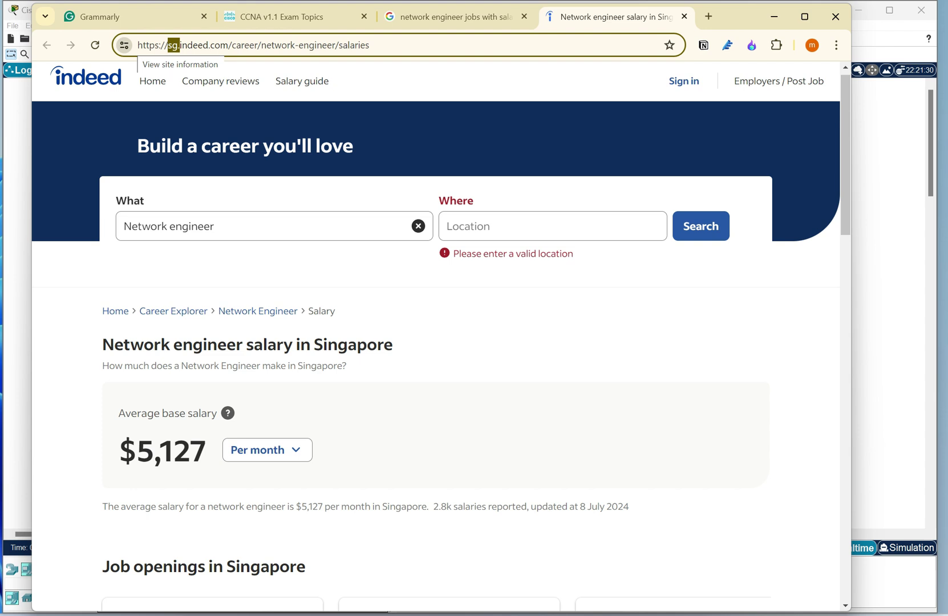
key(Delete)
key(Delete)
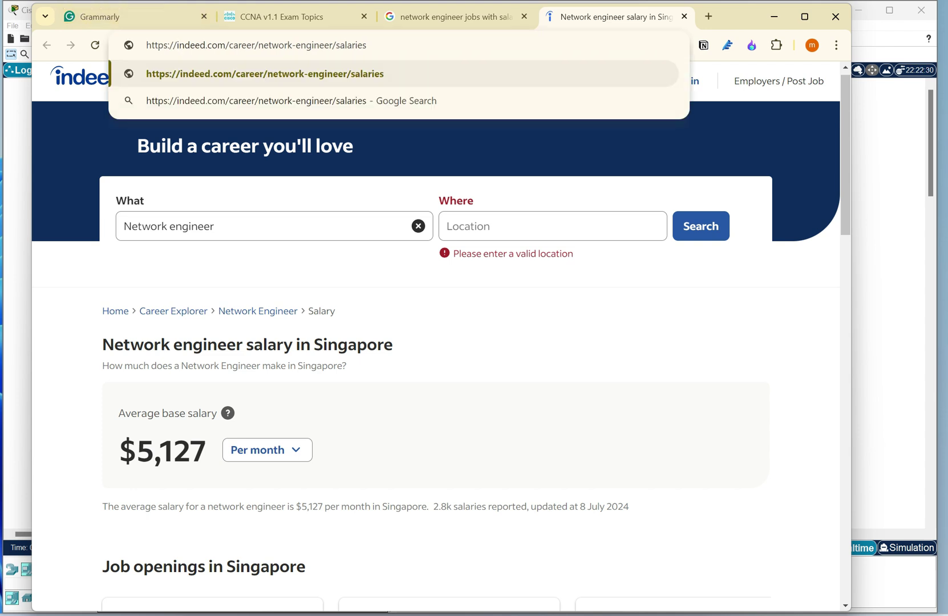
key(ctrl+shift+Right)
key(ctrl+shift+Right)
key(ctrl+shift+Right)
key(ctrl+shift+Right)
key(BackSpace)
key(Return)
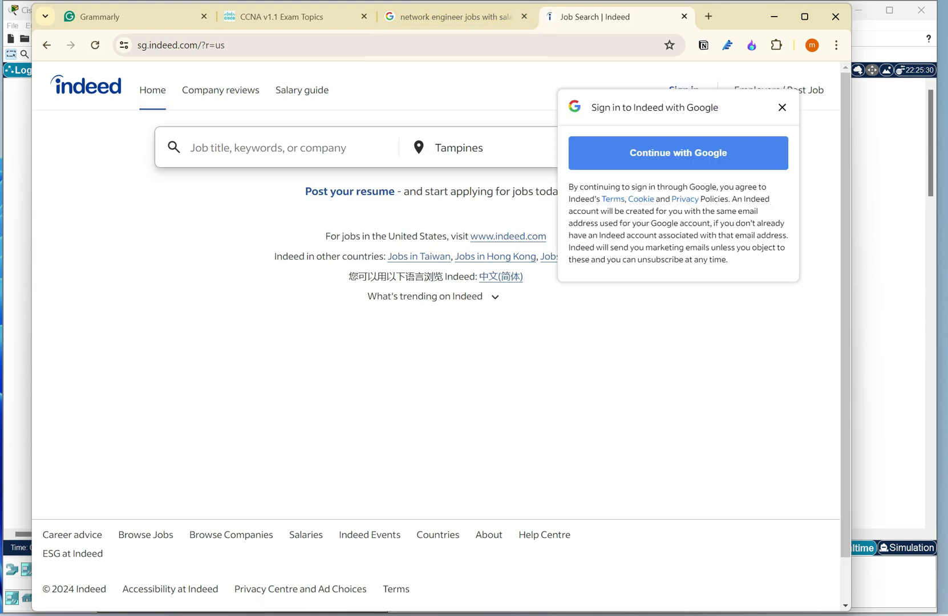
Step: Return to the Google results and search for "network engineer jobs with salary in usa"
click(456, 17)
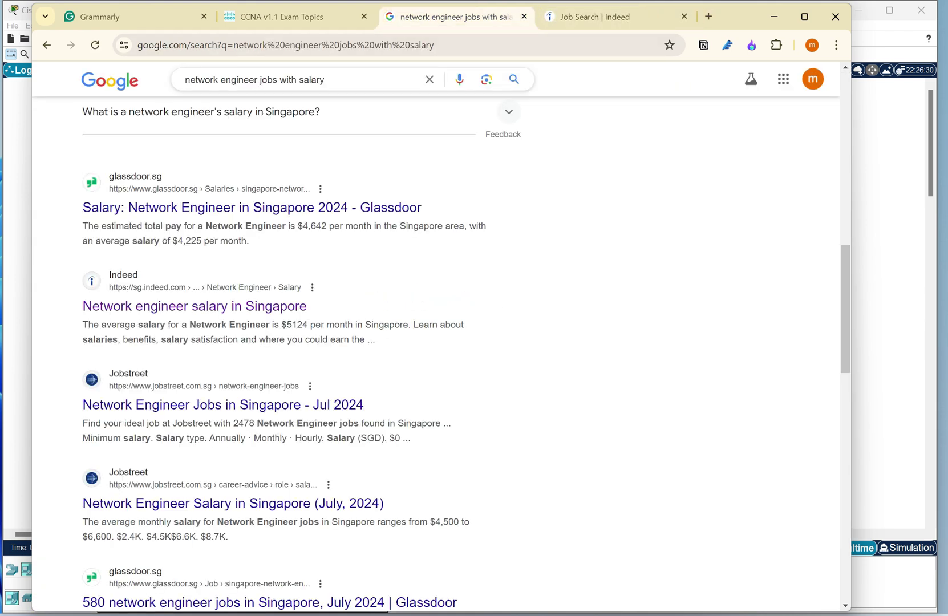
click(325, 80)
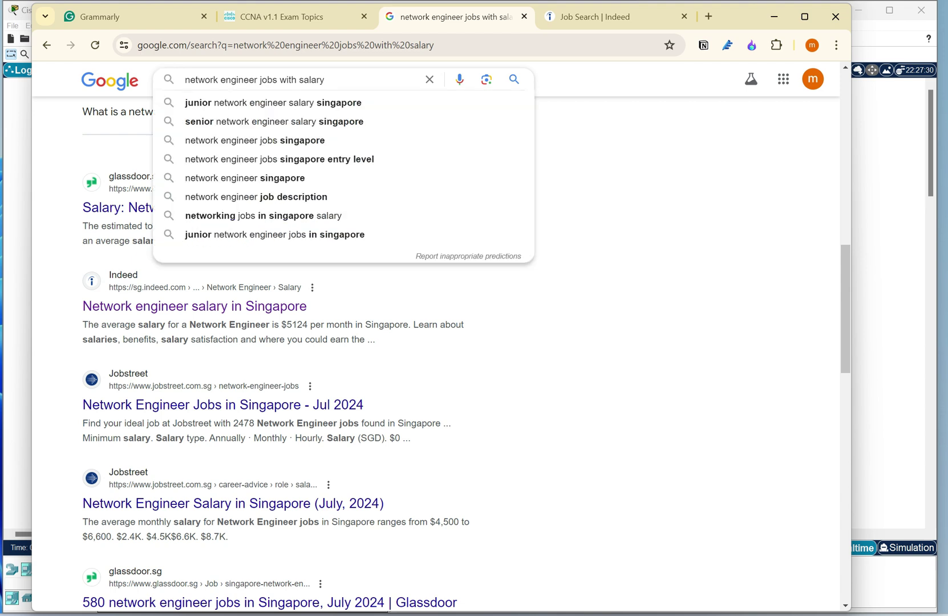
text(in )
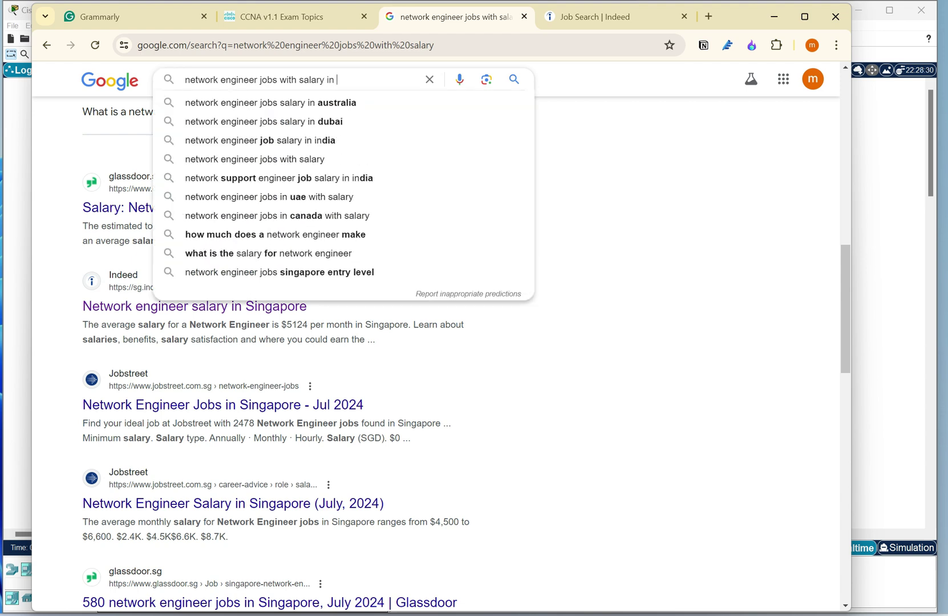
text(su)
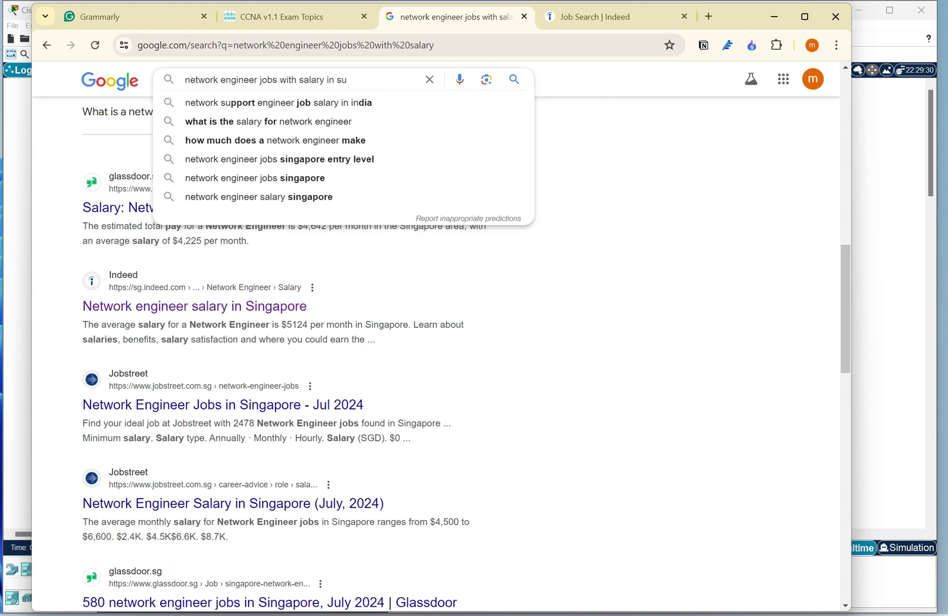
key(BackSpace)
key(BackSpace)
text(usa)
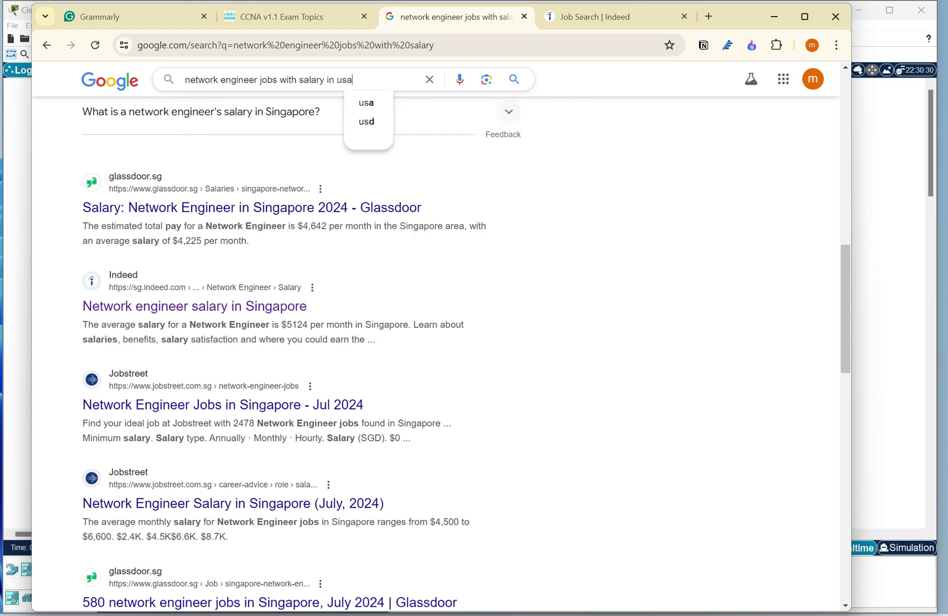
key(Return)
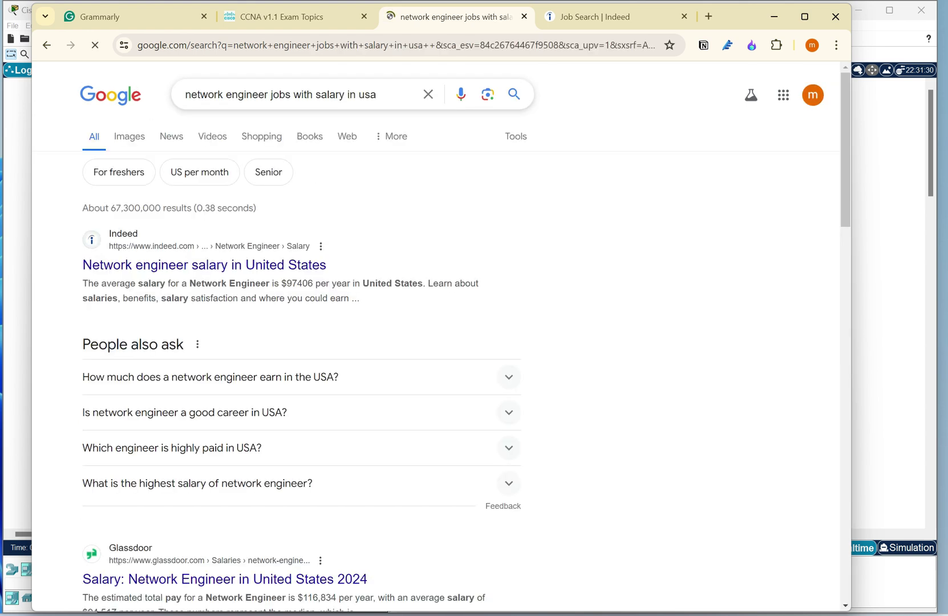
Step: Open Indeed's "Network engineer salary in United States" result in a new tab and highlight its average base salary
right_click(290, 265)
click(342, 278)
click(502, 16)
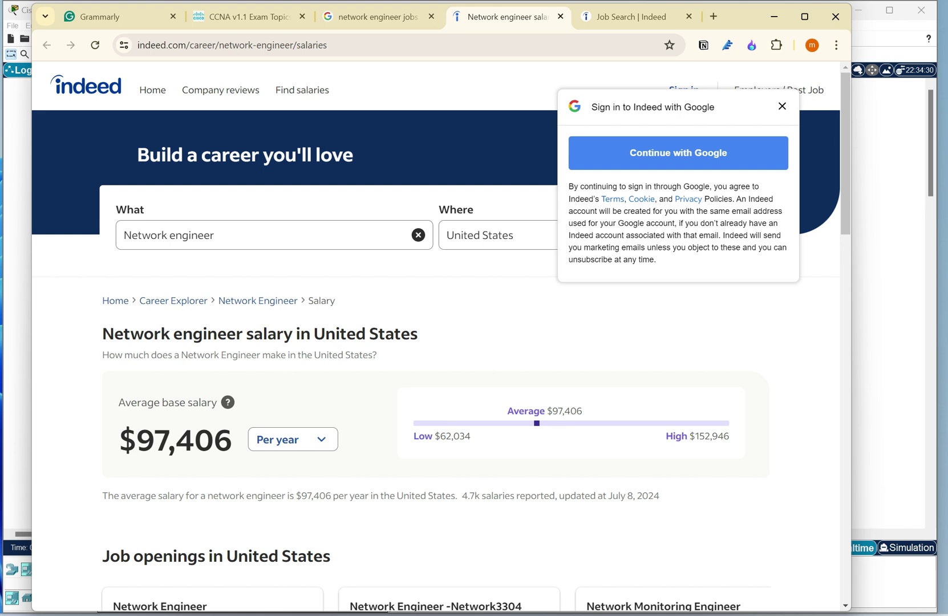
scroll(293, 305, down, 2)
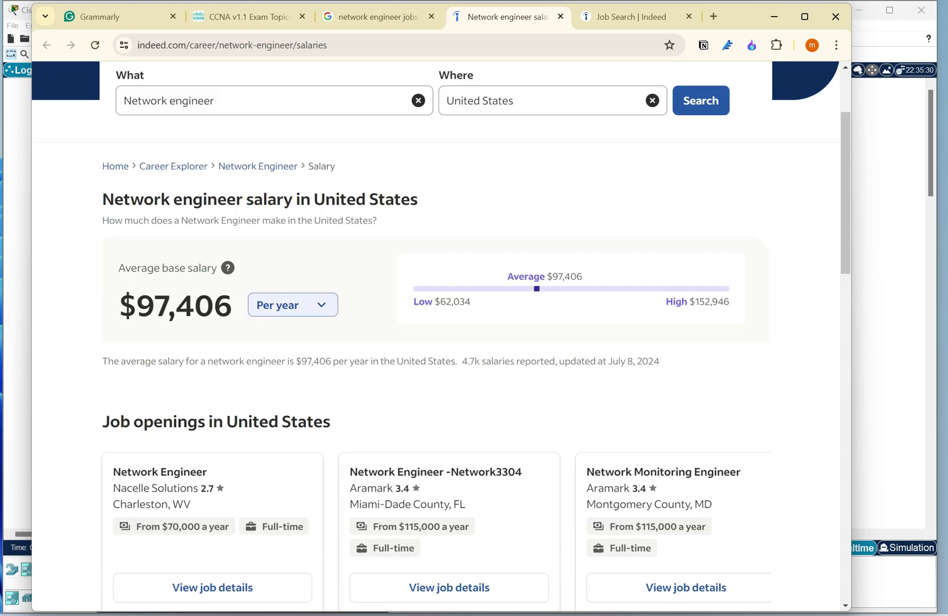
scroll(294, 304, down, 2)
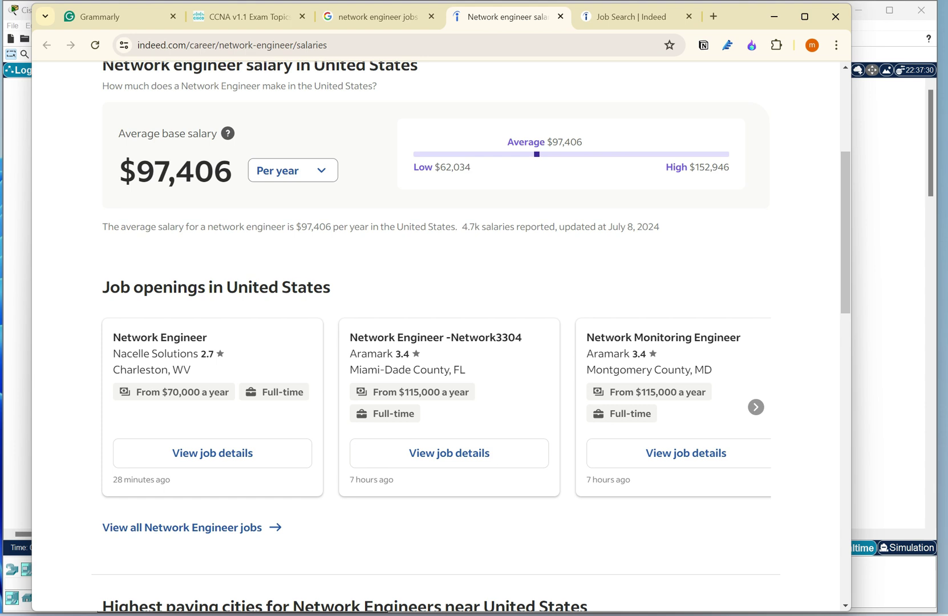
scroll(434, 342, up, 1)
drag(137, 237, 232, 237)
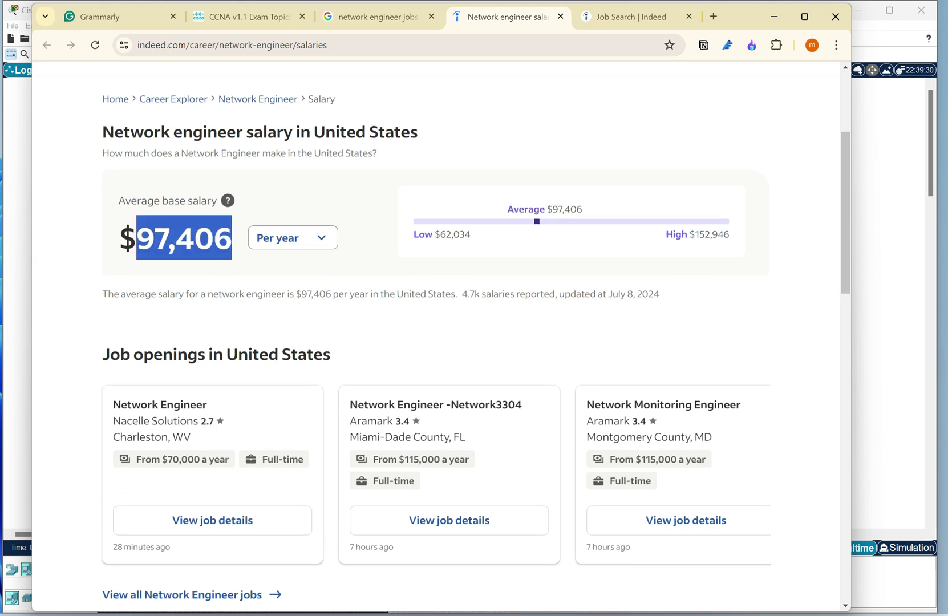
Step: Go back to Indeed's Singapore salary page, show the average base salary per year and highlight the amount
key(ctrl+Tab)
key(alt+Left)
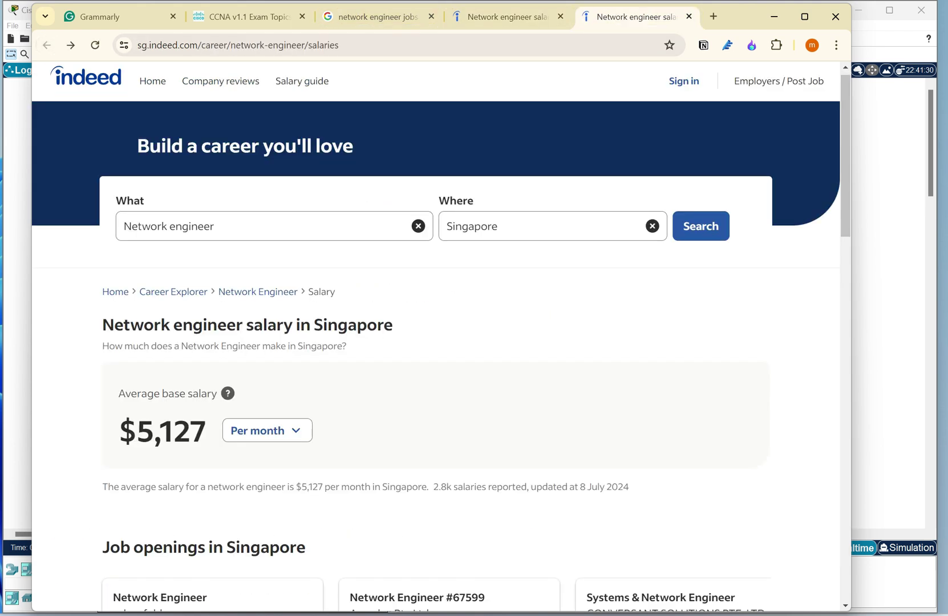
scroll(437, 336, down, 1)
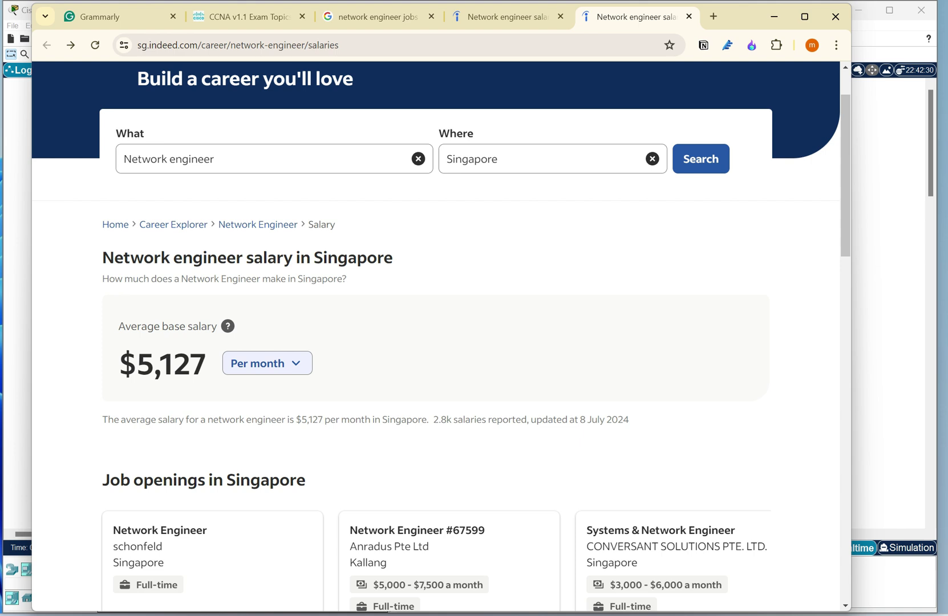
click(267, 362)
key(Return)
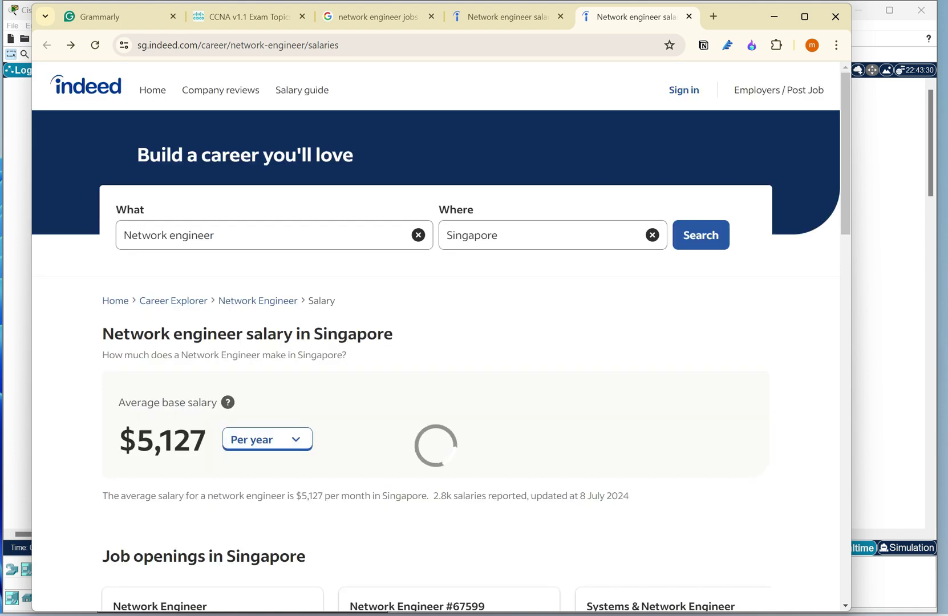
scroll(437, 337, down, 2)
drag(137, 305, 227, 305)
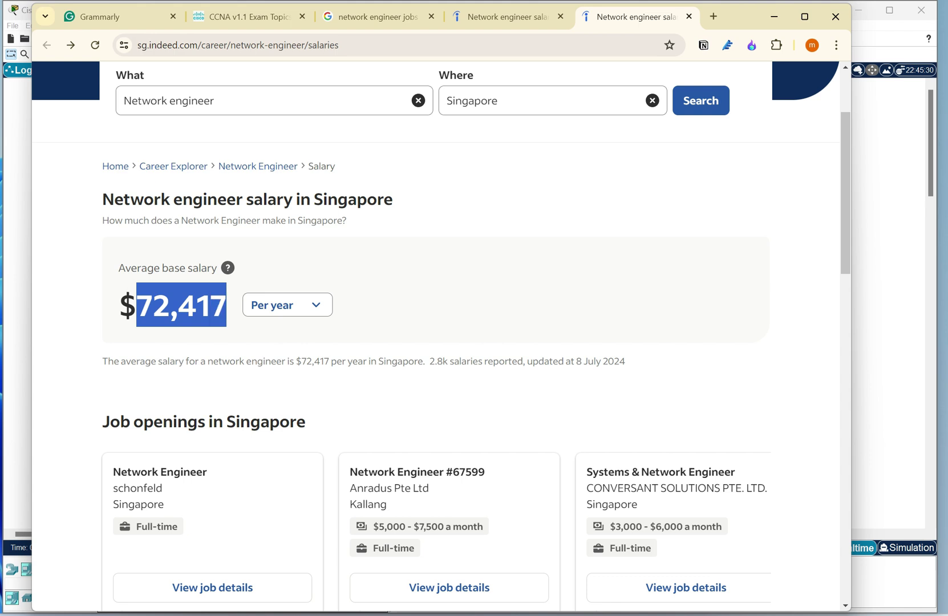
Step: Return to the United States salary page and examine its average salary, job openings and highest paying cities
click(508, 17)
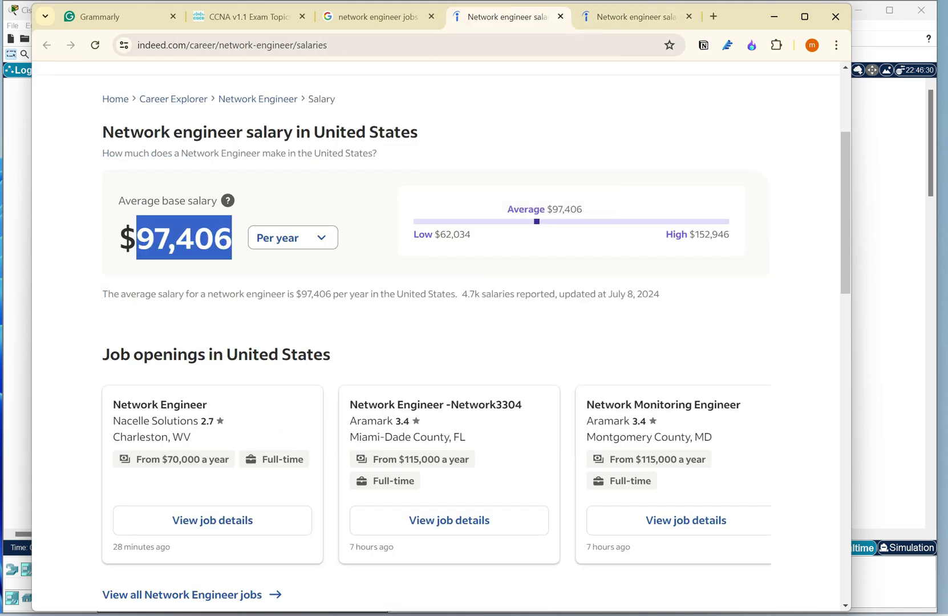
scroll(293, 171, down, 2)
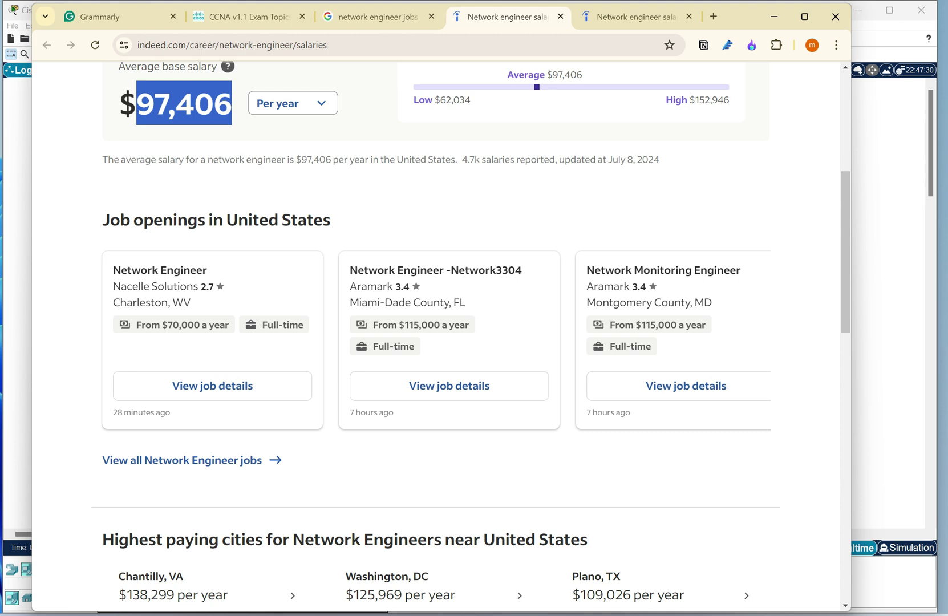
click(293, 103)
key(Escape)
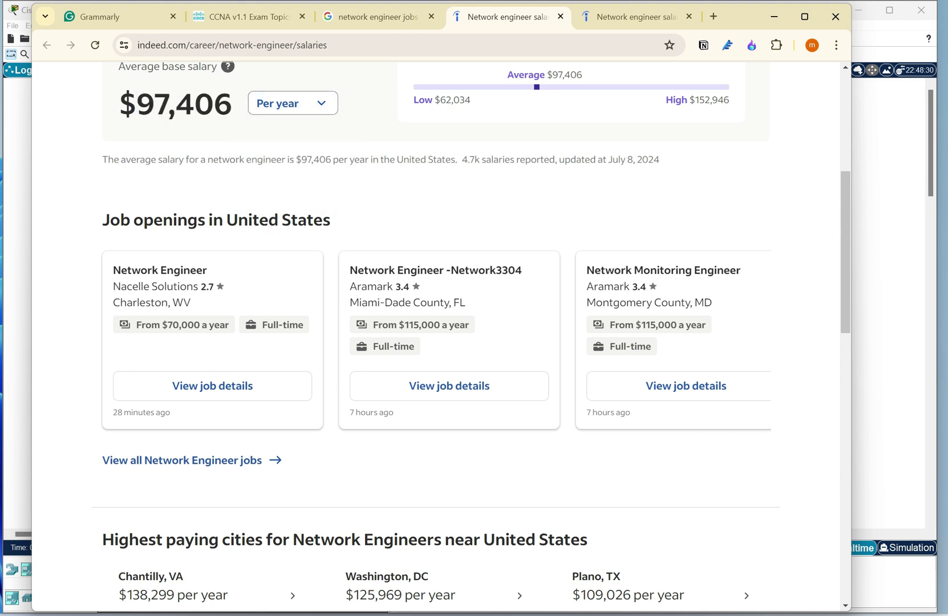
scroll(443, 337, down, 2)
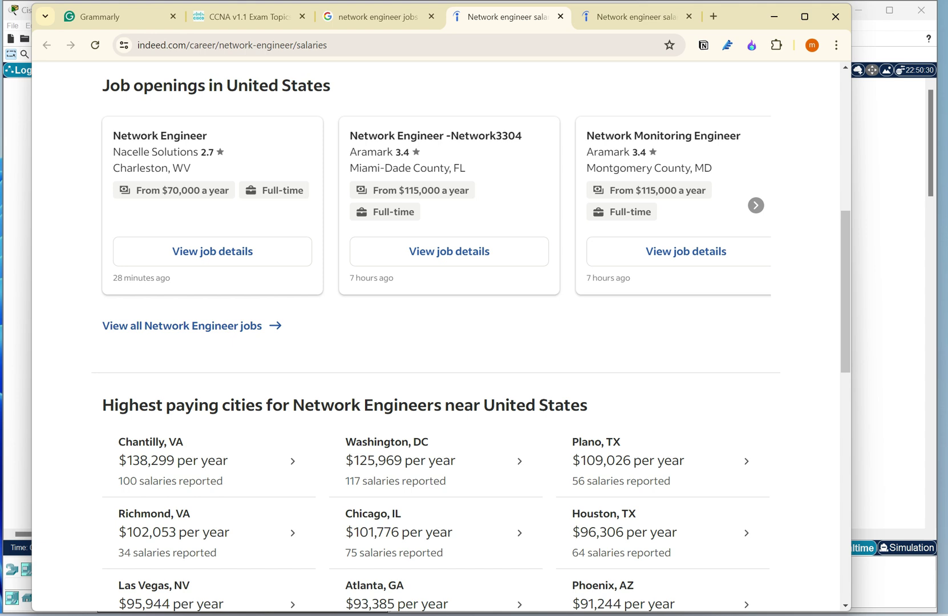
Step: Examine the highest paying cities and the pay of similar professions on the United States network engineer page
scroll(436, 394, down, 1)
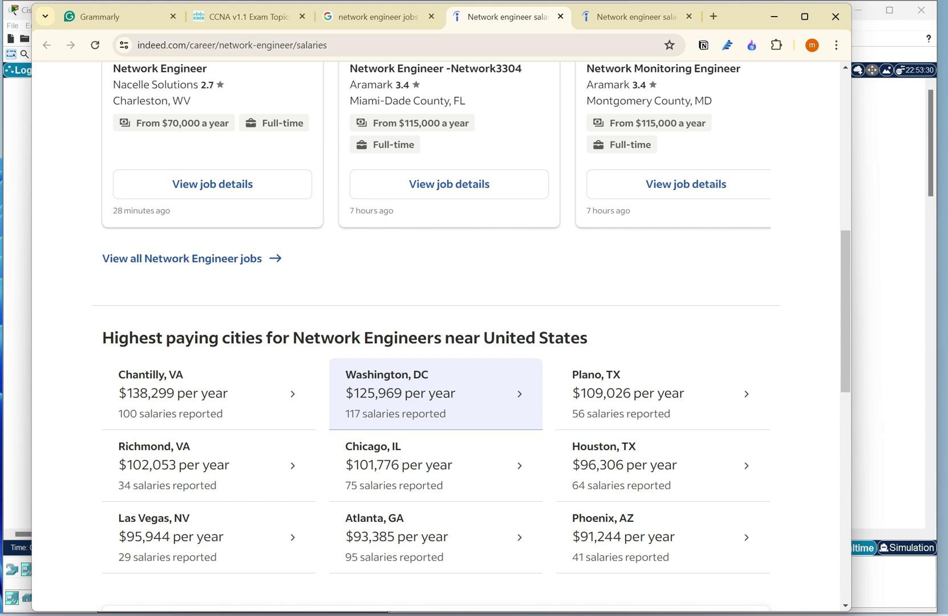
scroll(435, 394, down, 7)
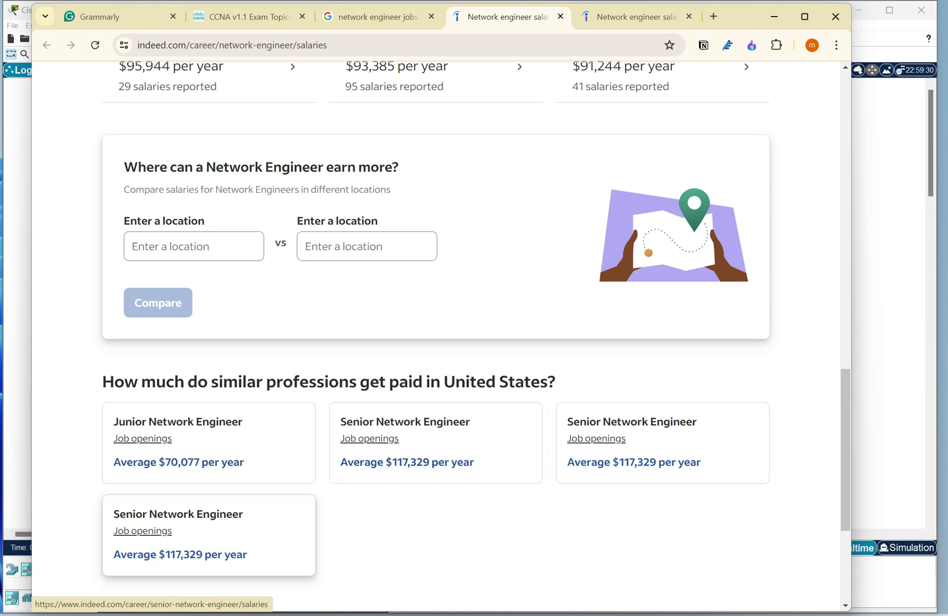
scroll(436, 337, up, 15)
scroll(436, 336, up, 1)
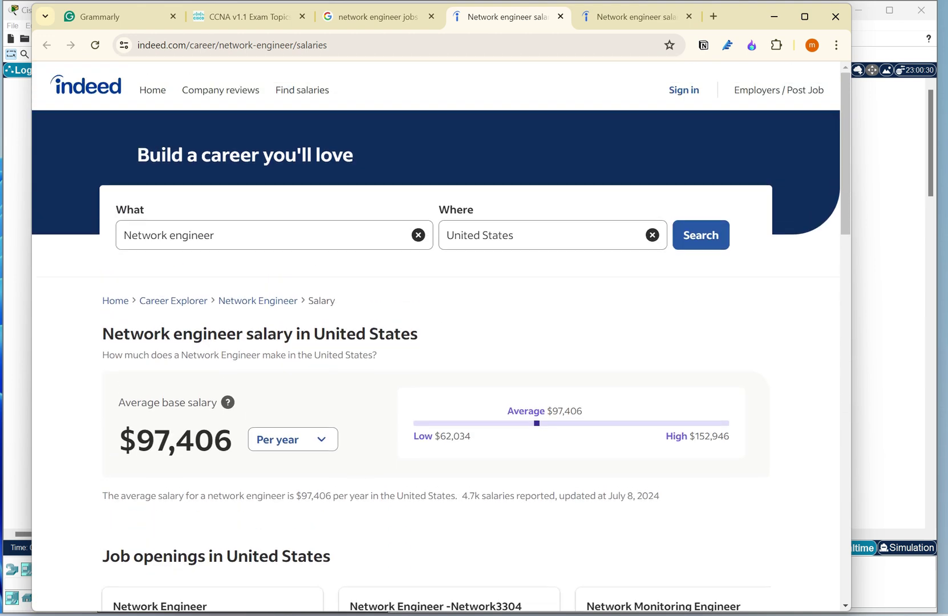
Step: Change the job title to "Network Security Engineer" and search for its salary in the United States
click(214, 235)
drag(161, 234, 167, 235)
click(169, 235)
text(see)
key(BackSpace)
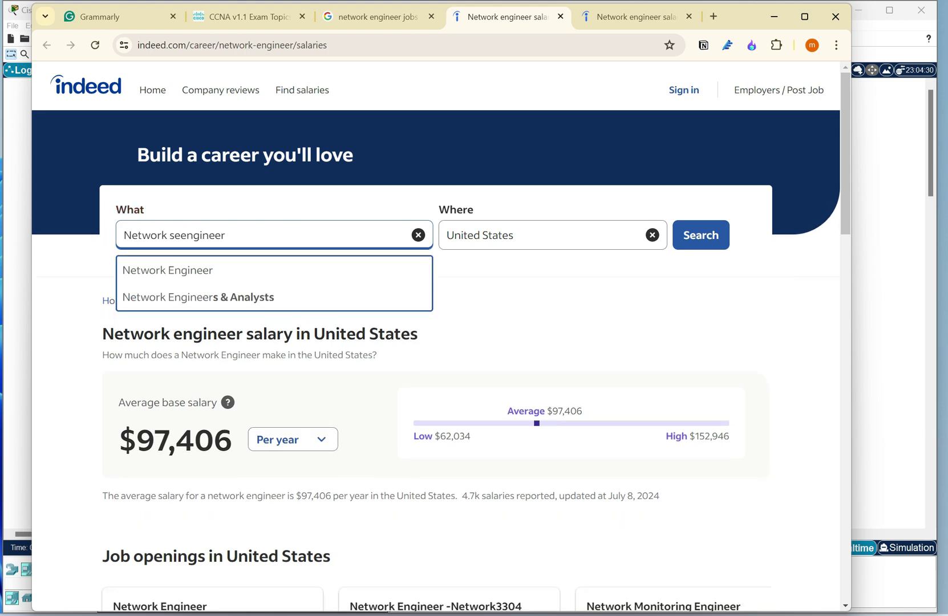
key(Delete)
key(Delete)
key(Delete)
key(Delete)
key(Delete)
key(Delete)
key(Delete)
key(Delete)
key(Down)
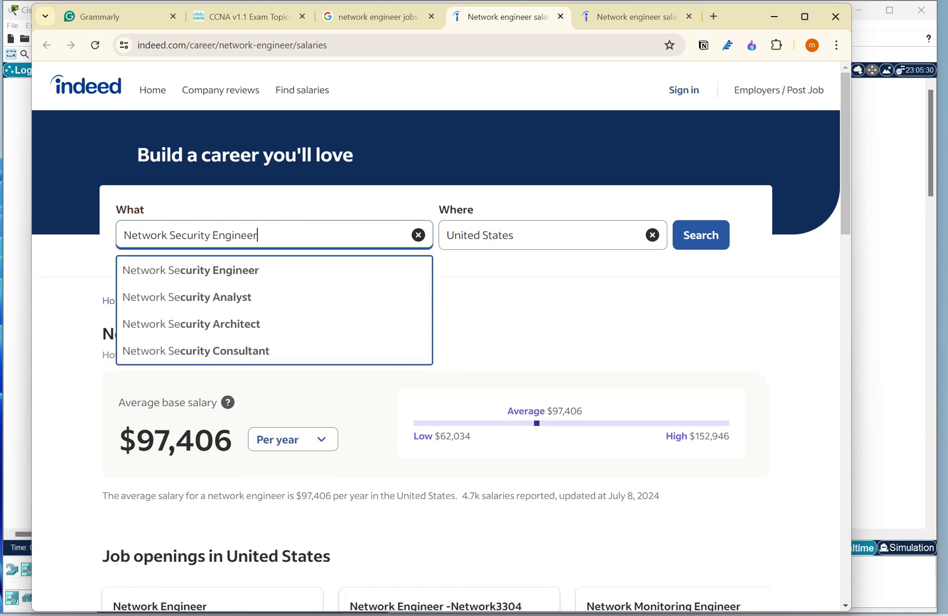
key(Escape)
key(Return)
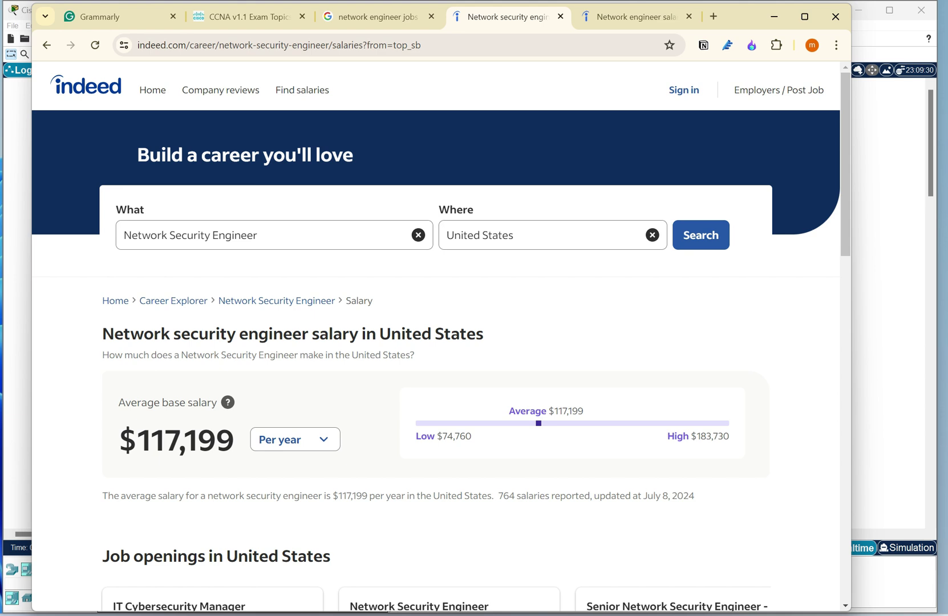
Step: Highlight the high-end network security engineer salary and examine the United States job openings and highest paying cities
drag(690, 436, 728, 436)
scroll(436, 337, down, 2)
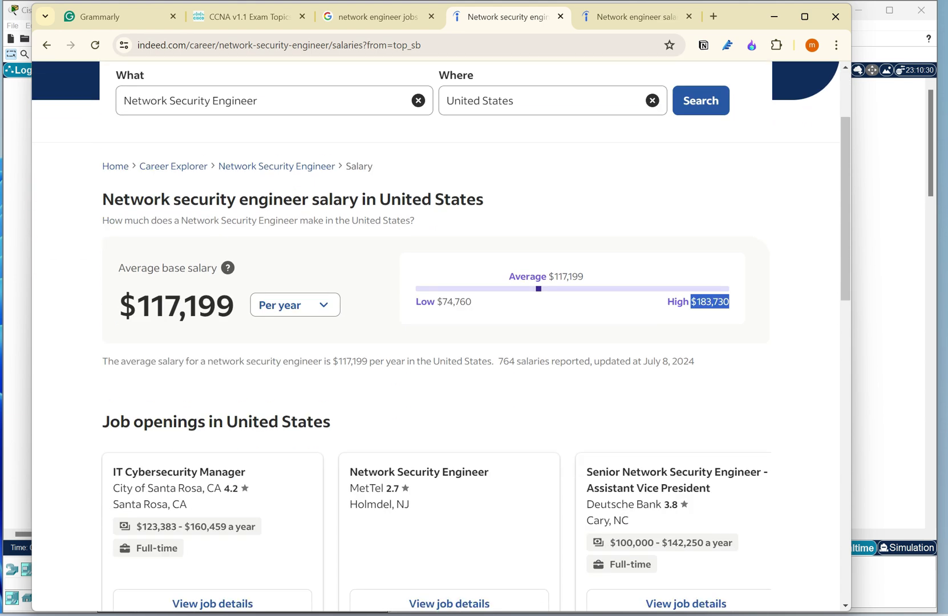
scroll(435, 325, down, 10)
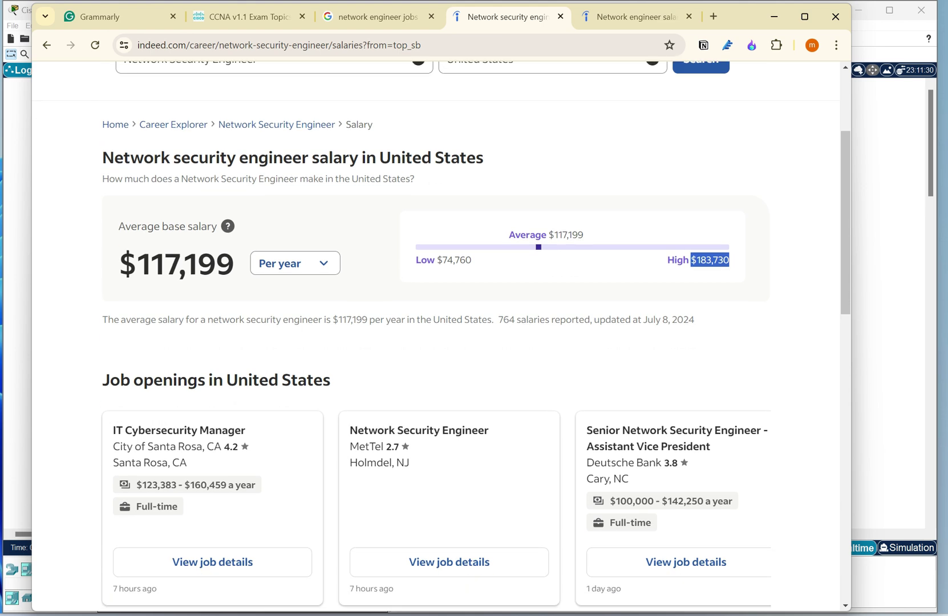
scroll(435, 325, up, 4)
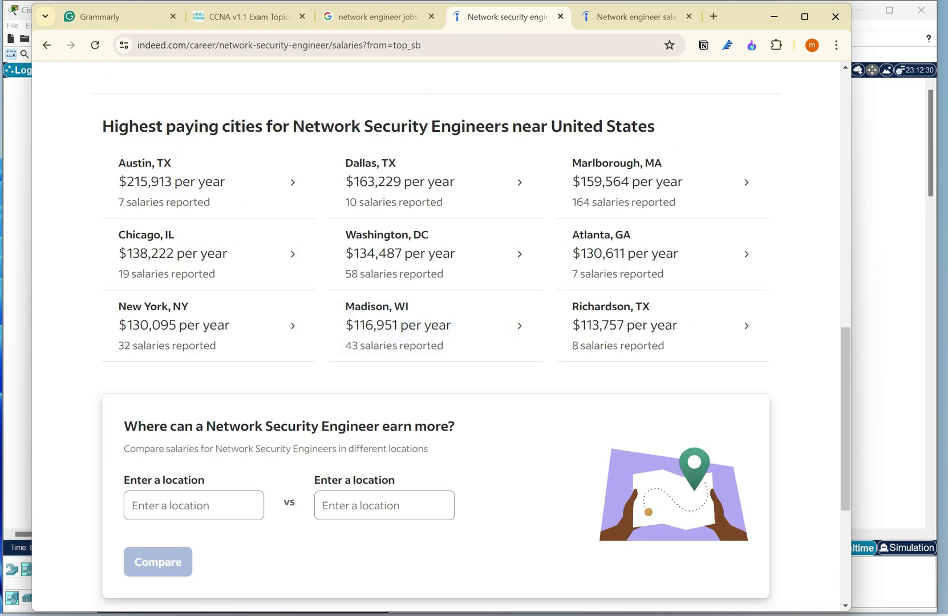
scroll(435, 325, down, 4)
scroll(435, 325, up, 6)
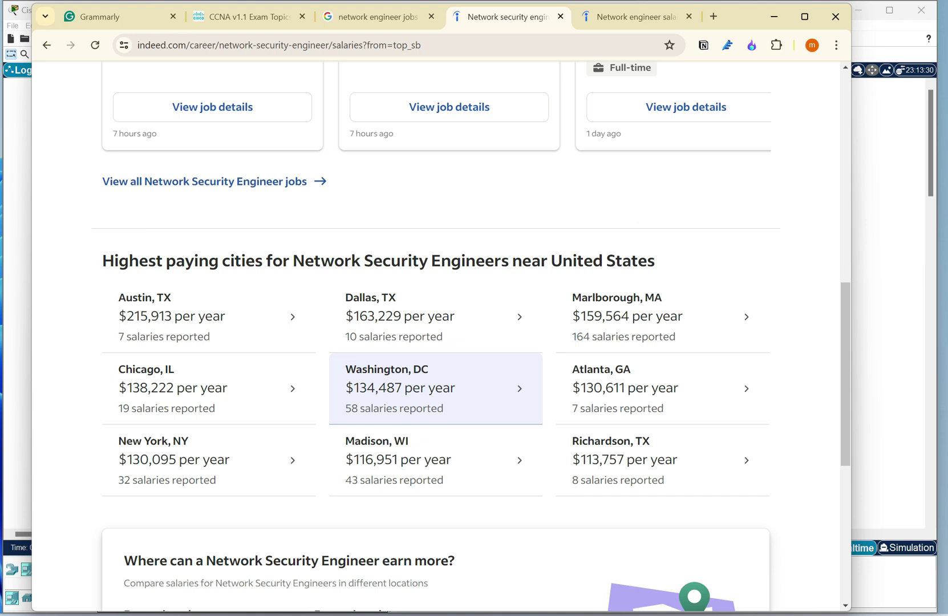
scroll(437, 382, up, 4)
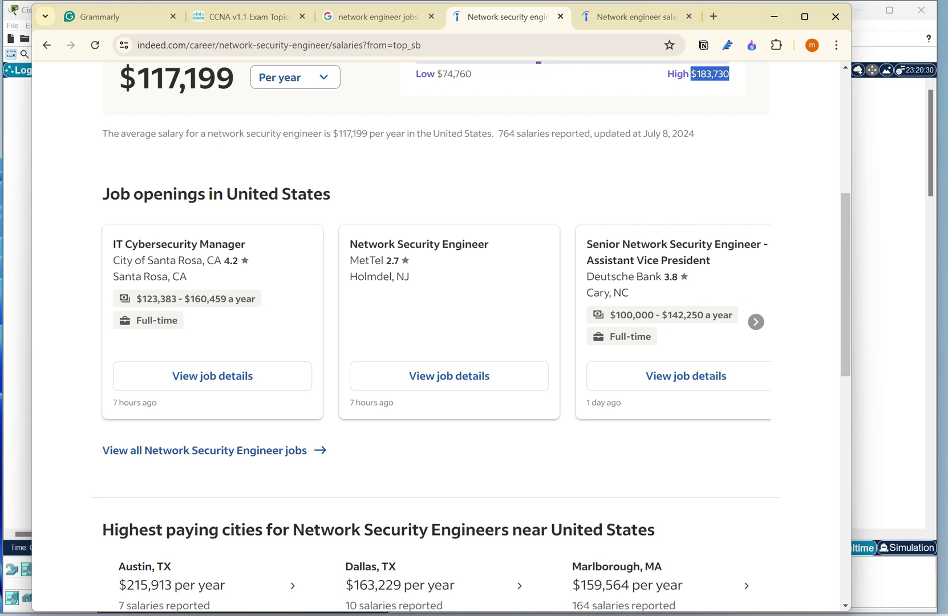
scroll(441, 336, up, 6)
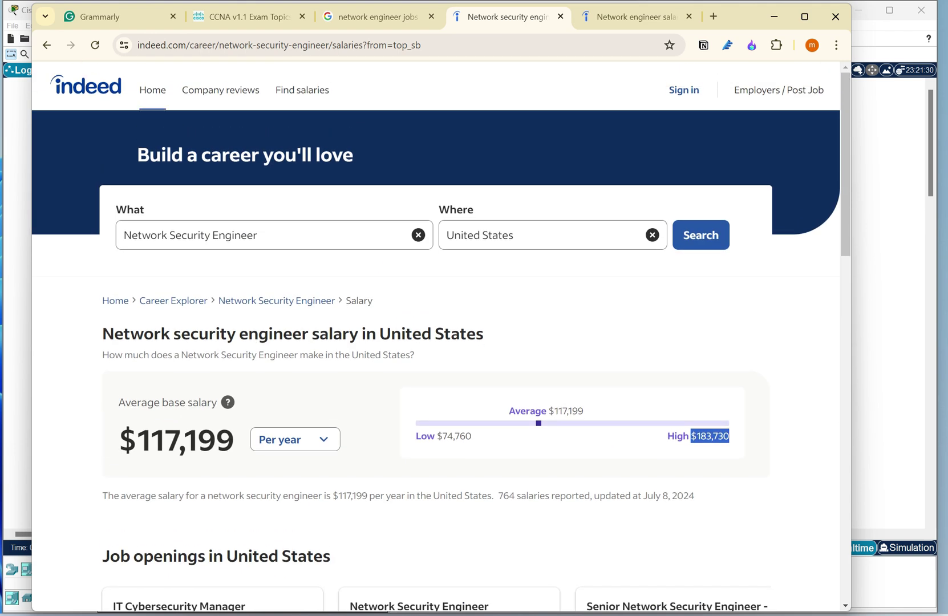
Step: Go back to the United States network engineer salary page and switch to Indeed's Singapore salary page
key(alt+Left)
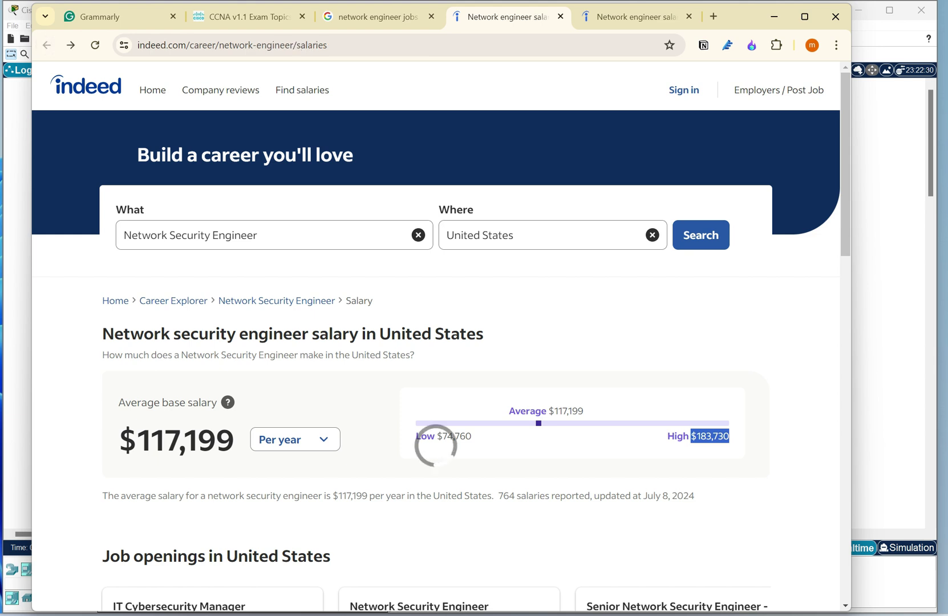
scroll(441, 336, down, 1)
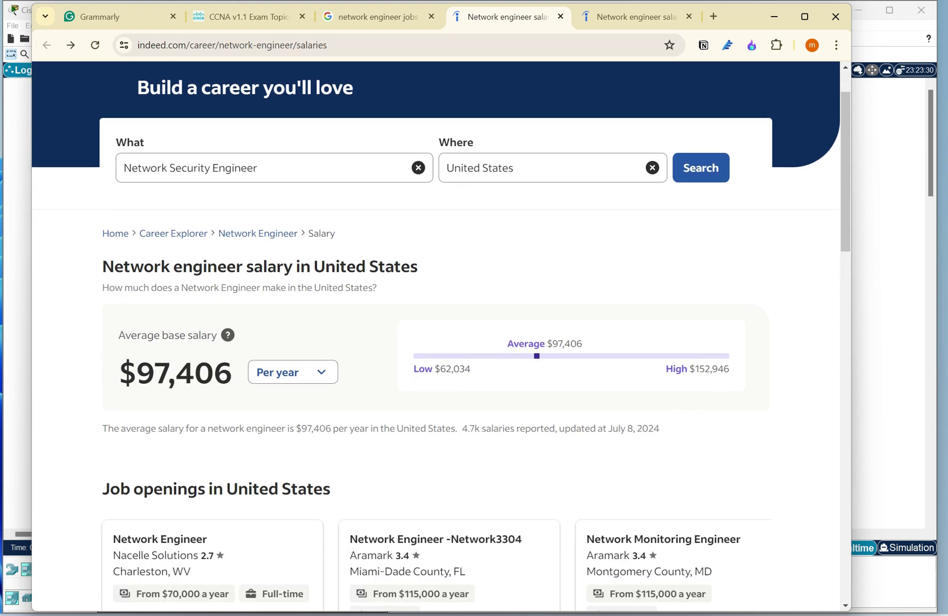
key(ctrl+Tab)
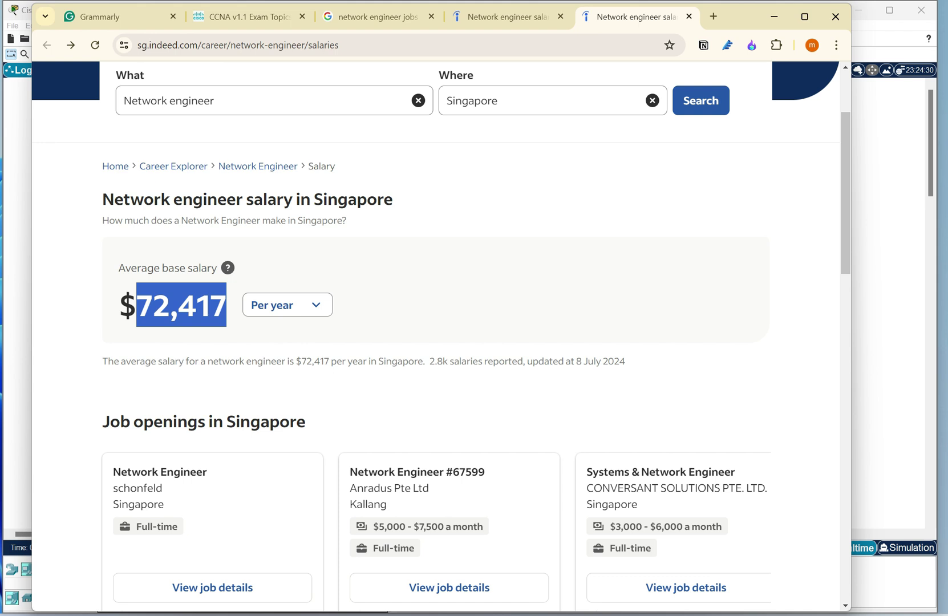
scroll(441, 333, down, 3)
scroll(441, 333, up, 5)
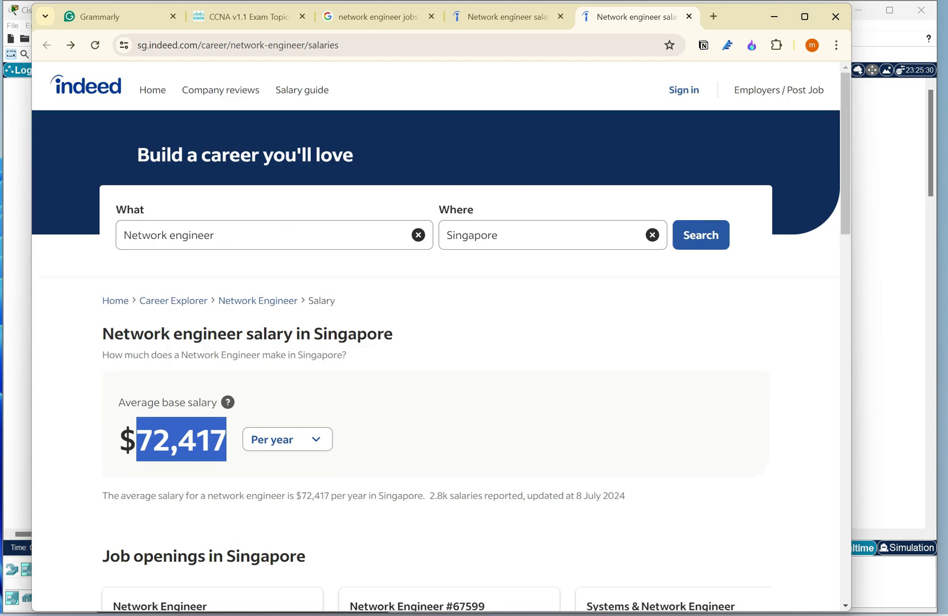
Step: Search the Singapore salary page for "Network Security Engineer" instead of network engineer
double_click(191, 235)
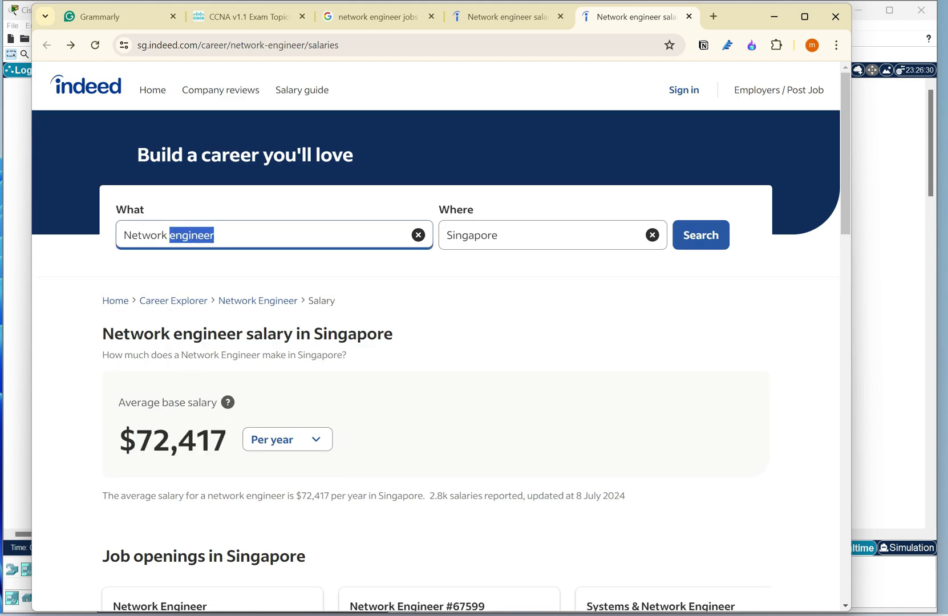
text(se)
key(Down)
key(Return)
key(Return)
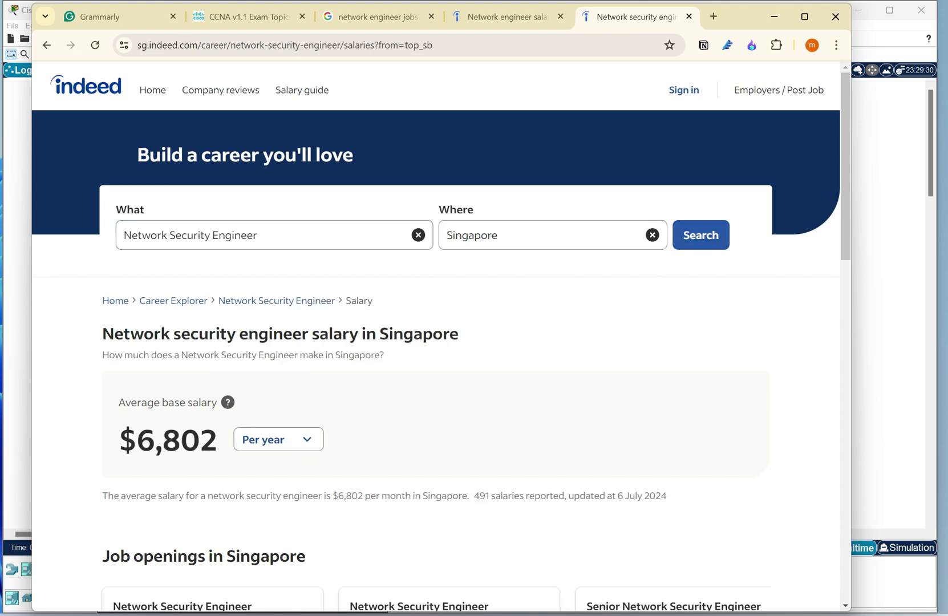
Step: Switch the Singapore average base salary to per month and back to per year so the yearly amount is recalculated
click(278, 439)
key(Down)
key(Return)
key(alt+Down)
key(Up)
key(Up)
key(Down)
key(Return)
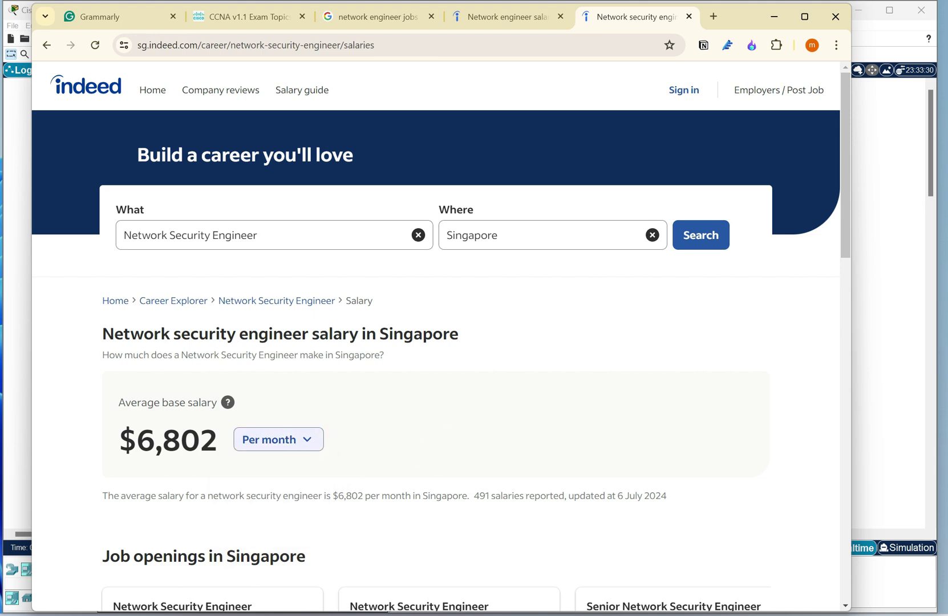
key(alt+Down)
key(Down)
key(Return)
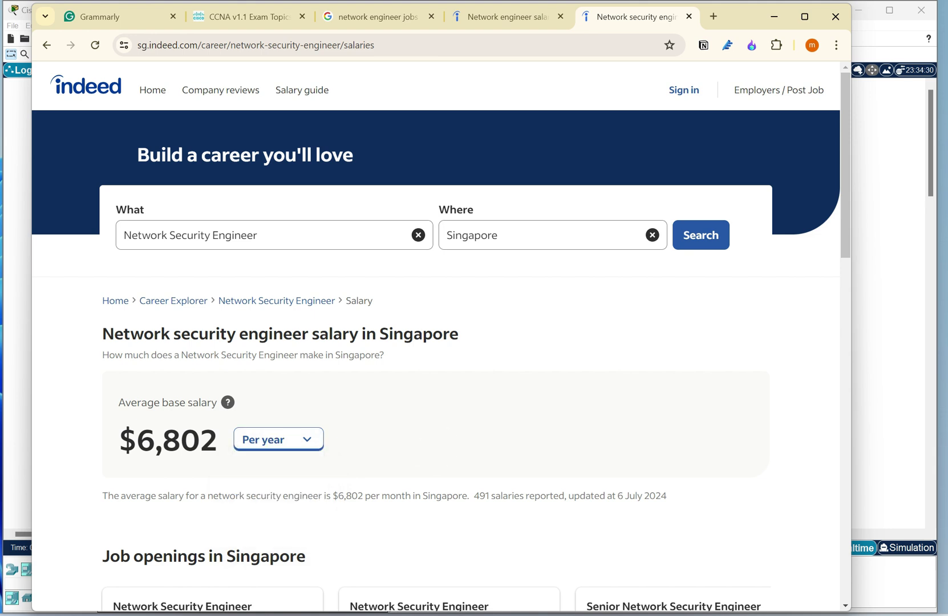
Step: Highlight the yearly network security engineer salary in Singapore and examine the job openings and highest paying cities there
scroll(435, 336, down, 2)
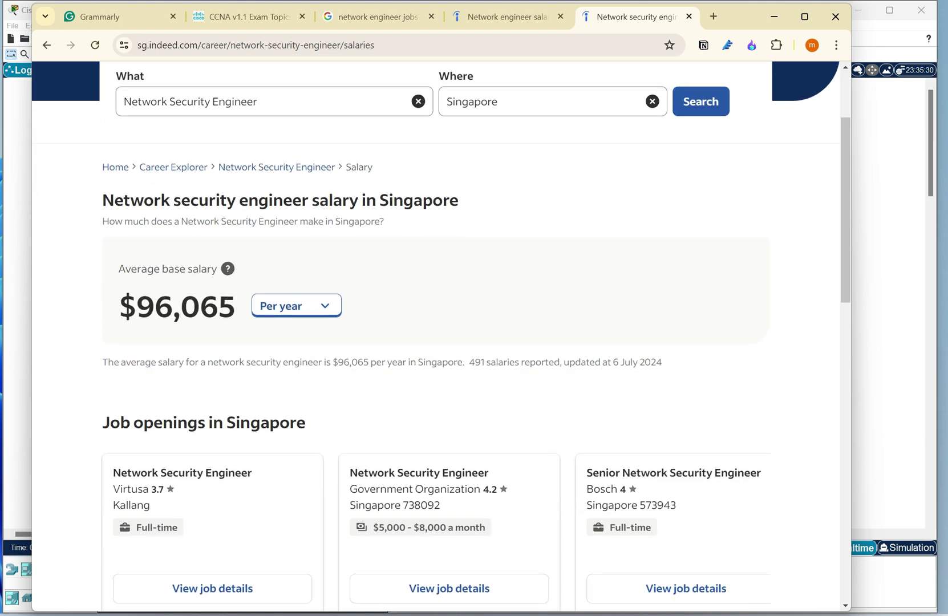
scroll(435, 337, up, 2)
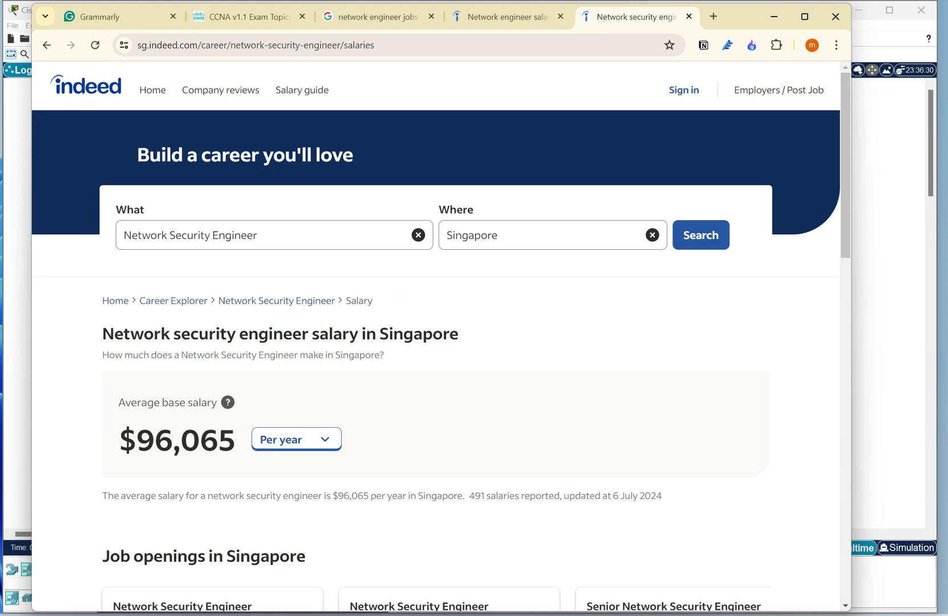
drag(137, 439, 235, 439)
scroll(440, 337, down, 5)
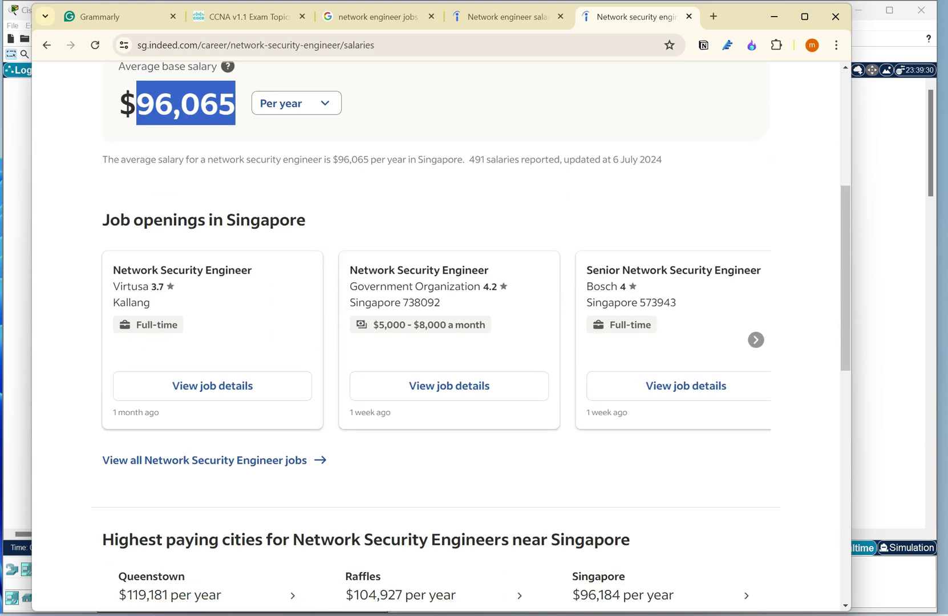
scroll(208, 331, down, 5)
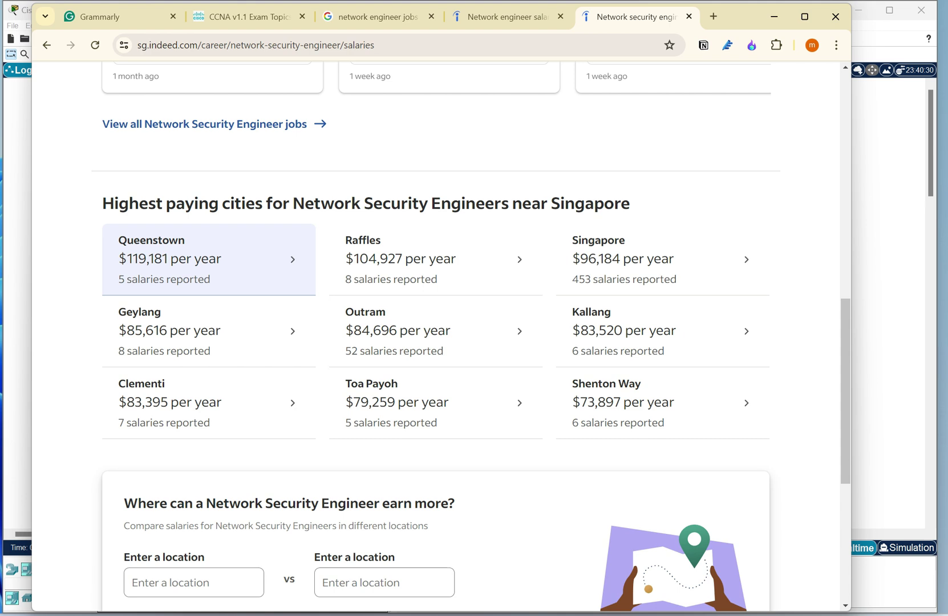
scroll(208, 331, down, 3)
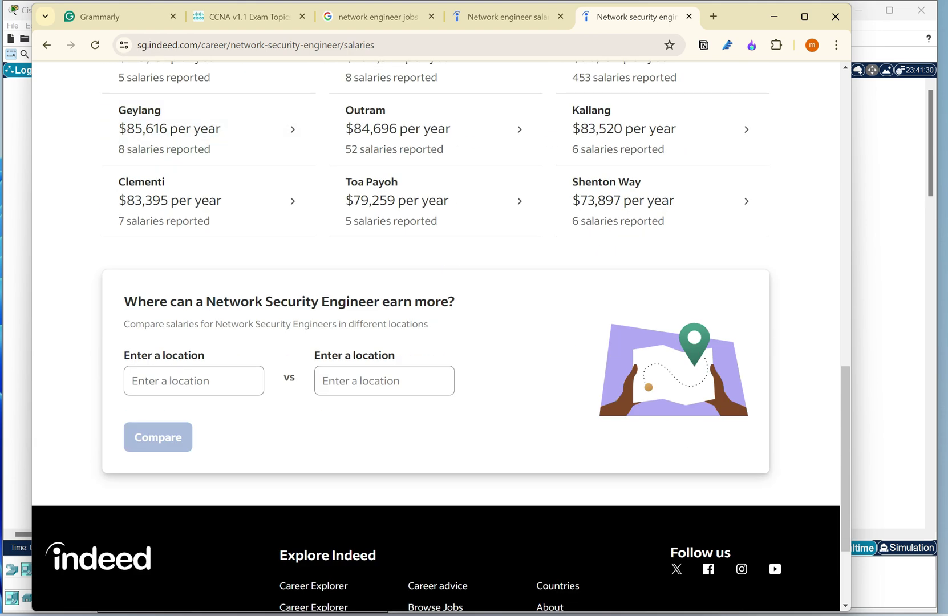
scroll(436, 337, up, 15)
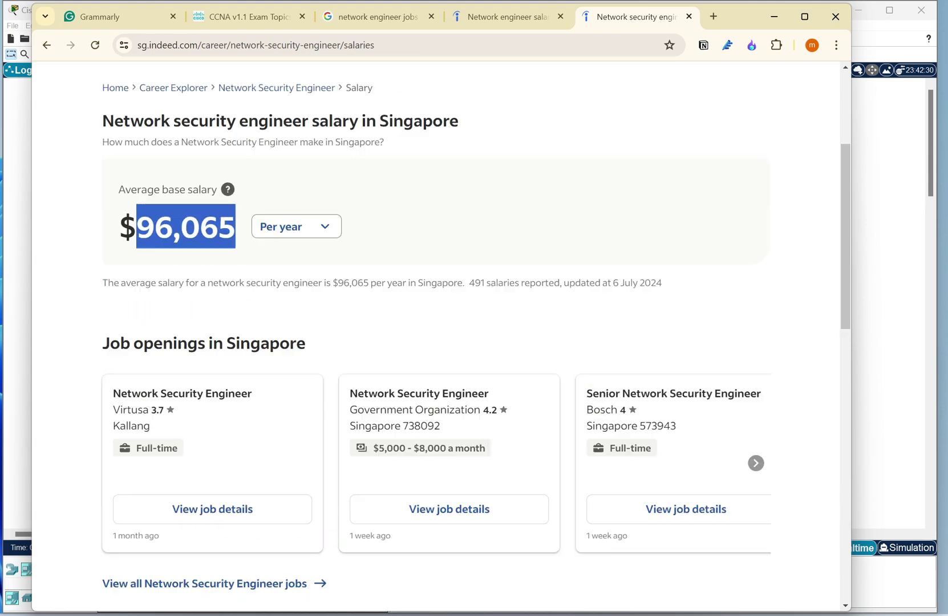
scroll(435, 336, up, 1)
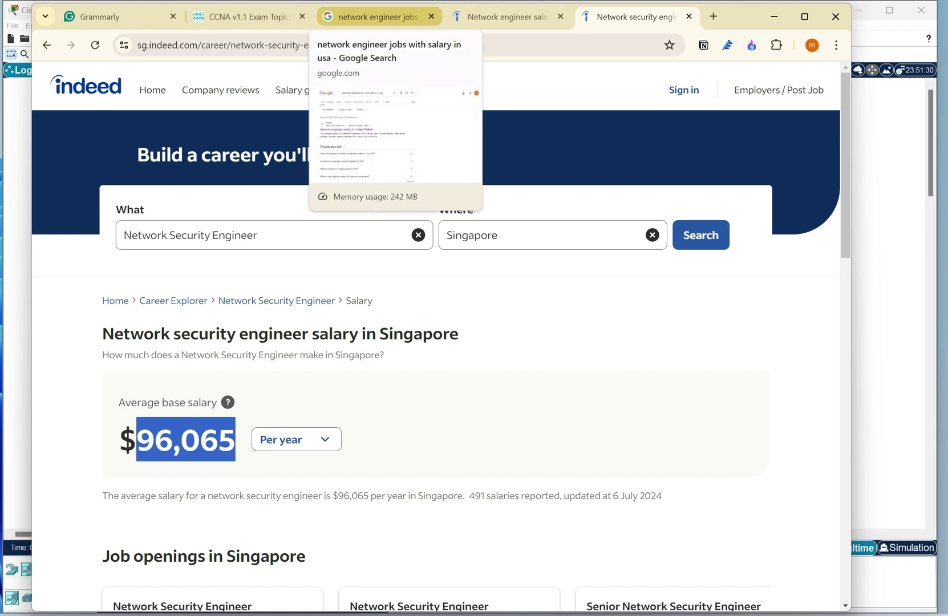
Step: Compare the United States and Singapore pages again, and search Google for "network engineer job salary in india"
click(502, 17)
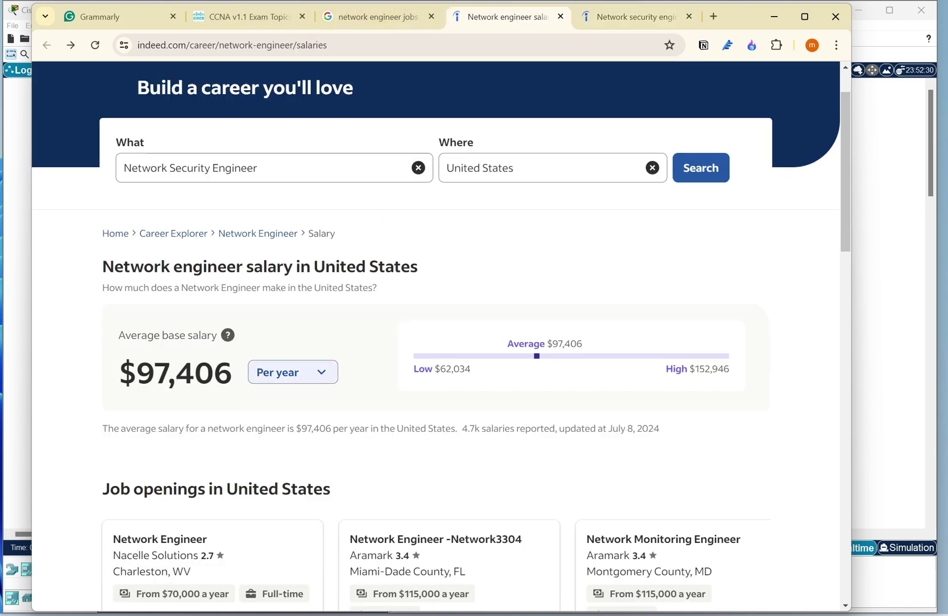
click(636, 17)
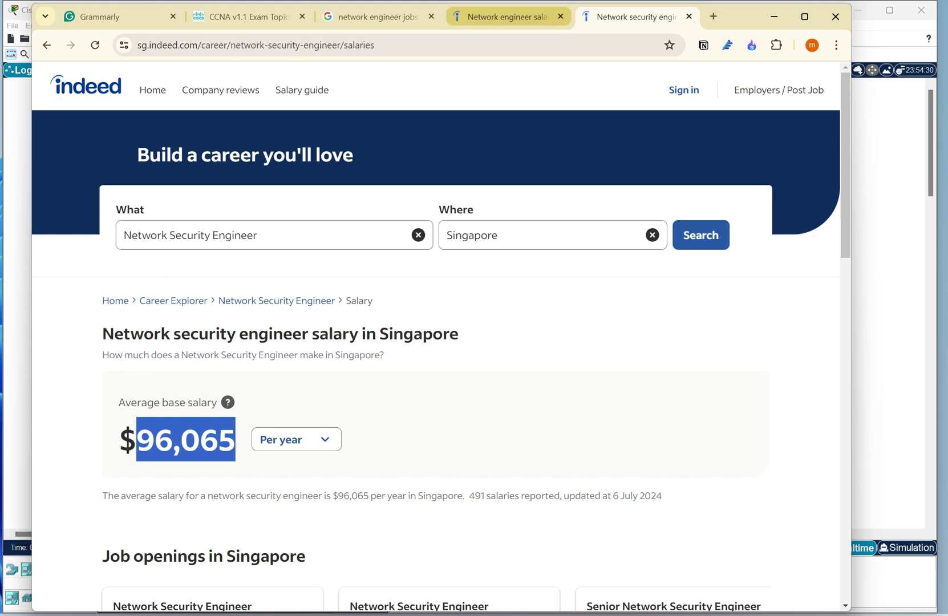
click(376, 16)
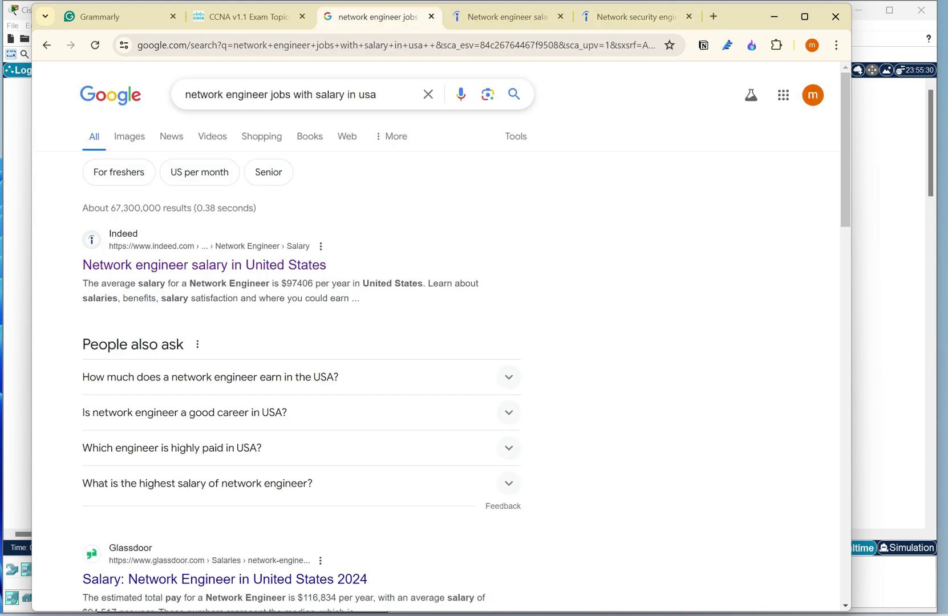
drag(376, 94, 354, 94)
key(BackSpace)
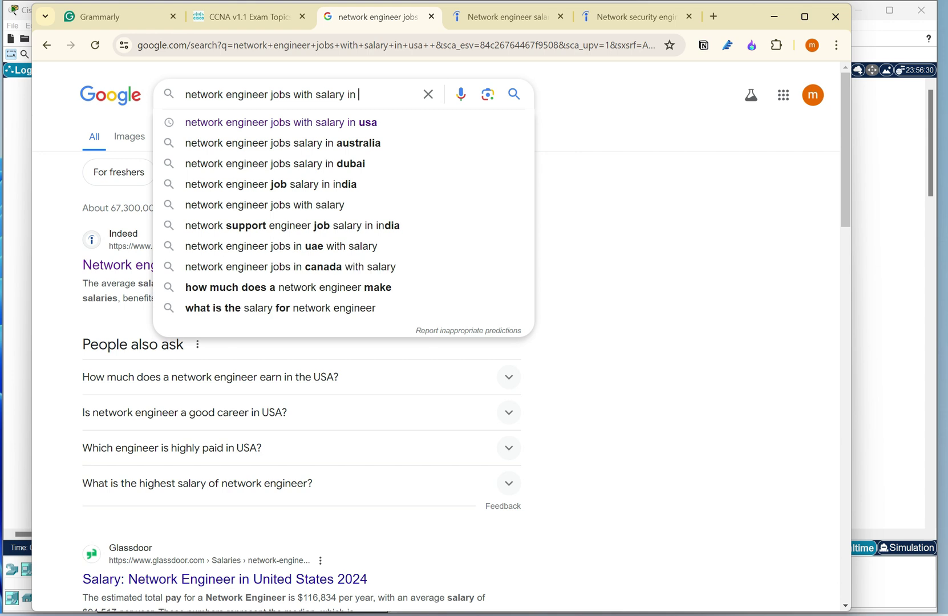
text(in)
key(Down)
key(Return)
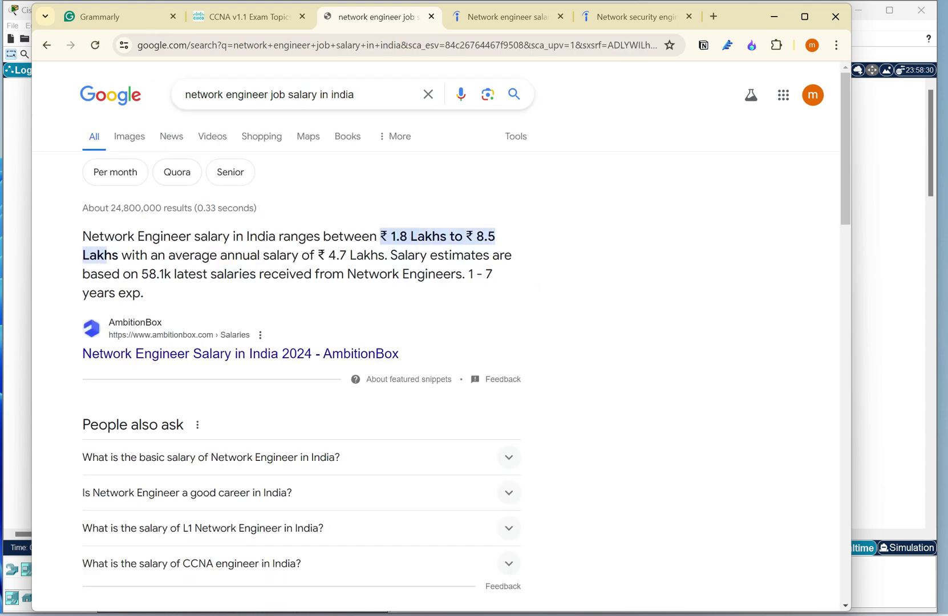
Step: Open Indeed's network engineer salary page for India from the search results and show the average base salary per year
scroll(434, 343, down, 8)
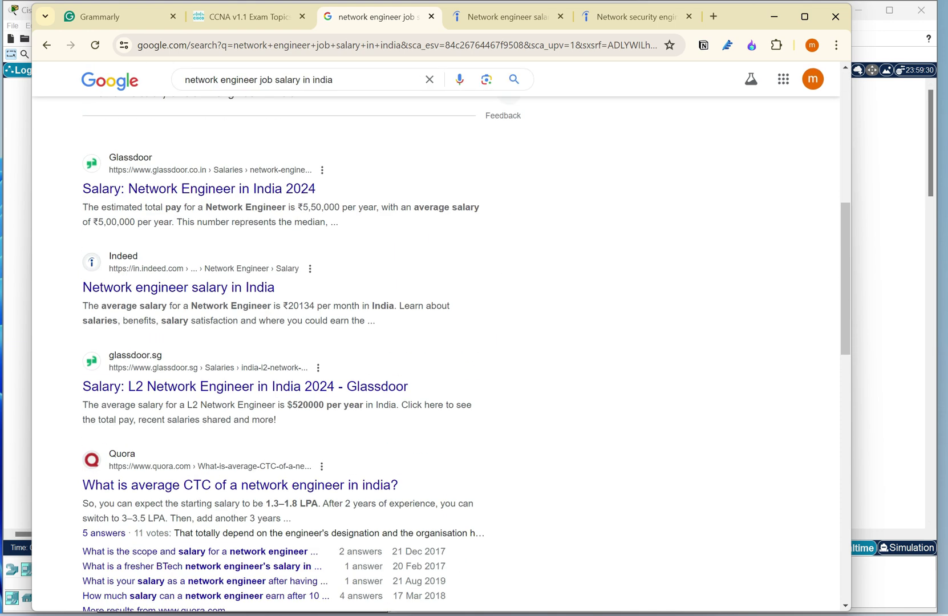
click(178, 286)
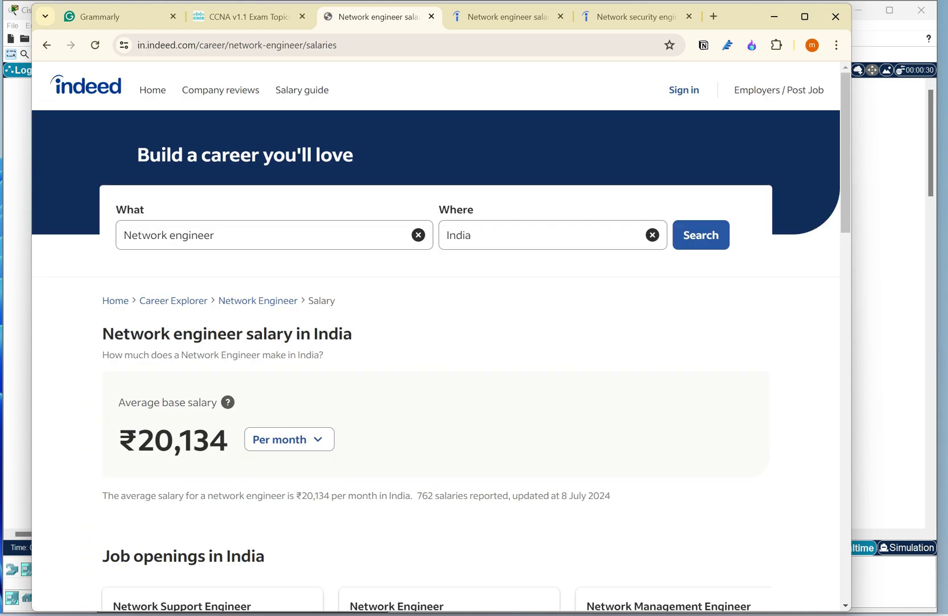
scroll(433, 342, down, 2)
click(289, 305)
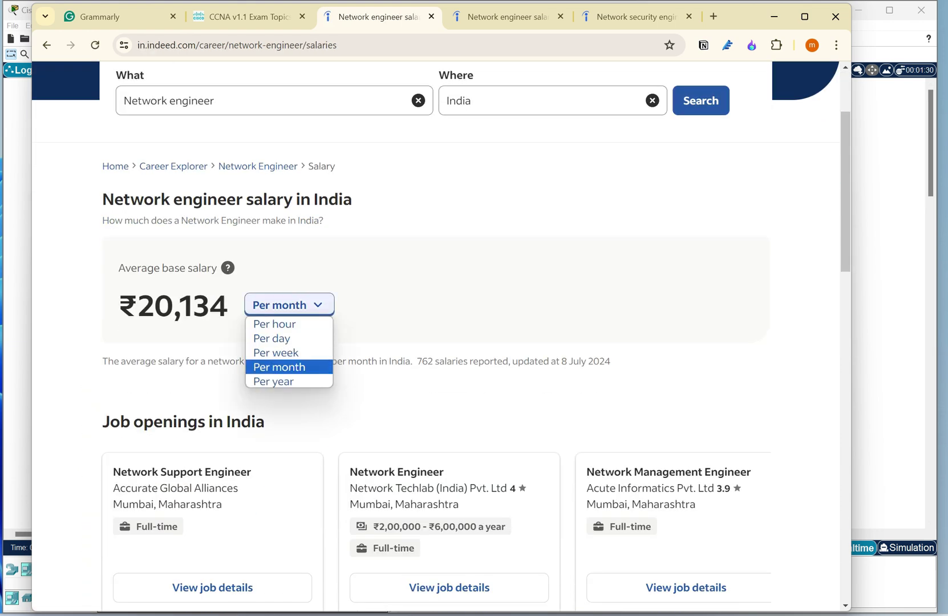
click(275, 381)
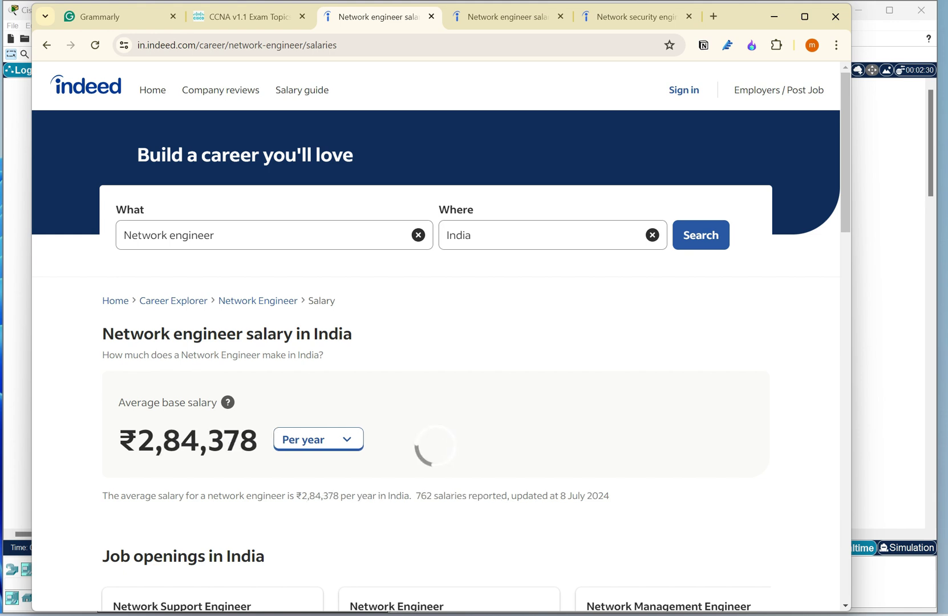
Step: Examine the yearly network engineer salary, the job openings and the highest paying cities on the India page
scroll(440, 337, down, 2)
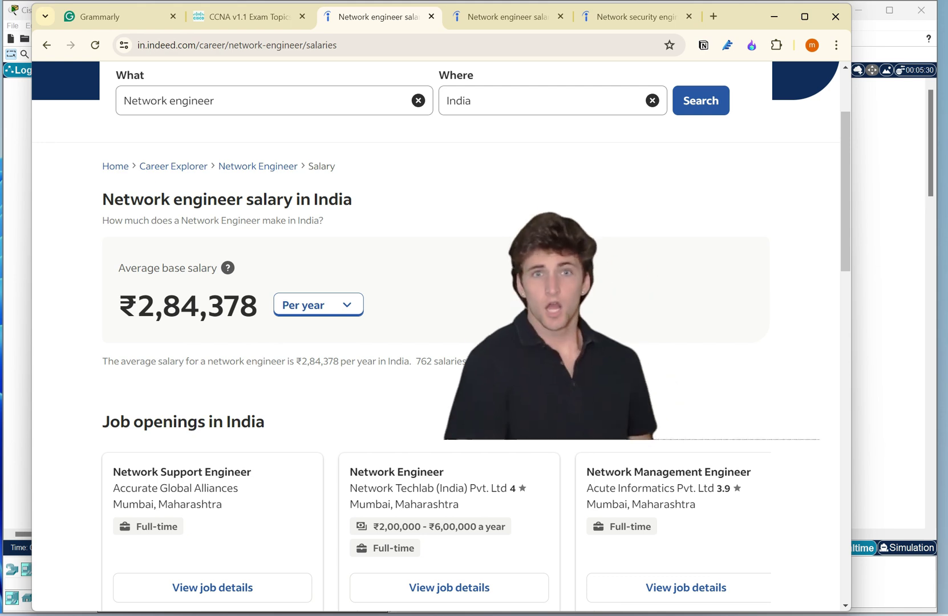
scroll(440, 337, down, 1)
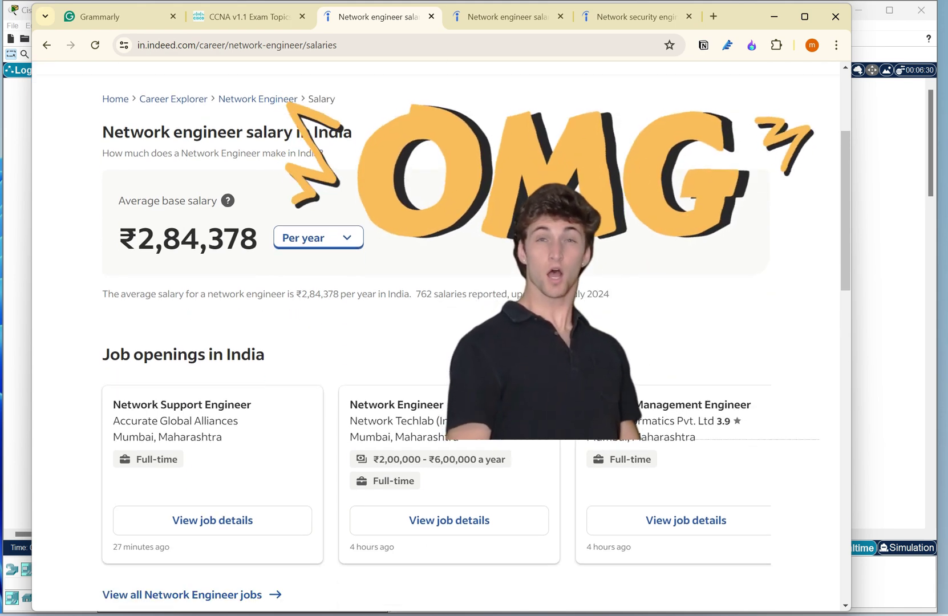
scroll(441, 336, down, 2)
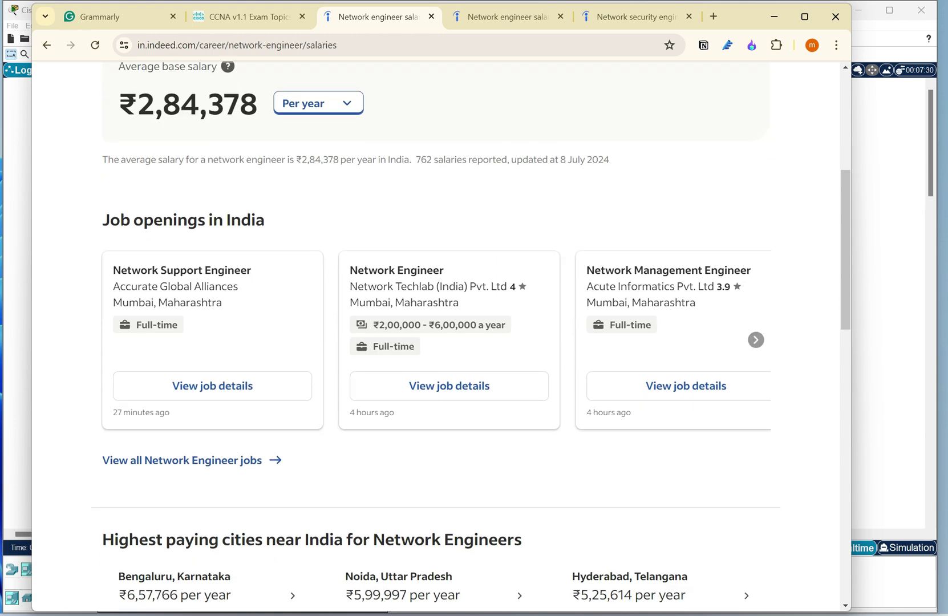
scroll(440, 336, down, 7)
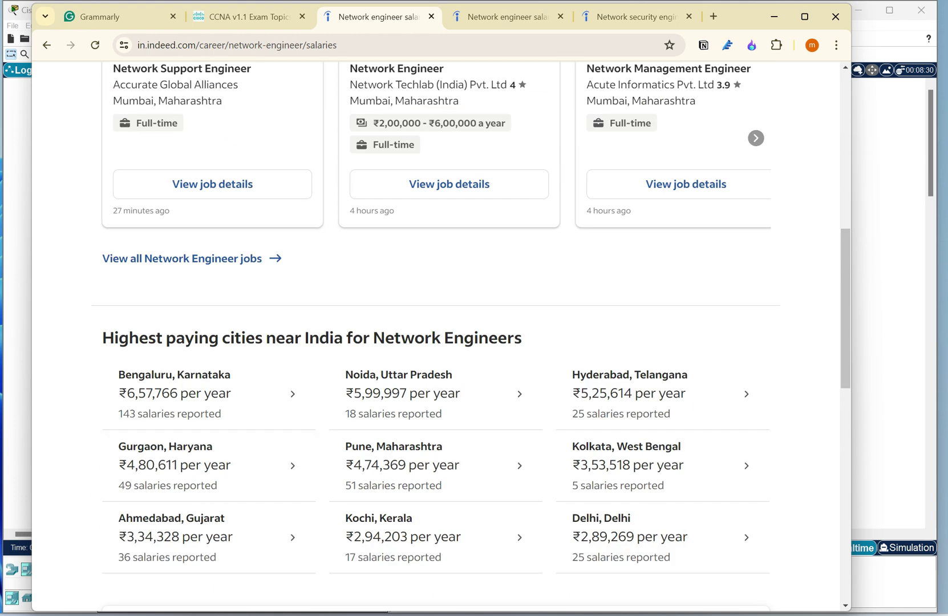
scroll(441, 337, up, 3)
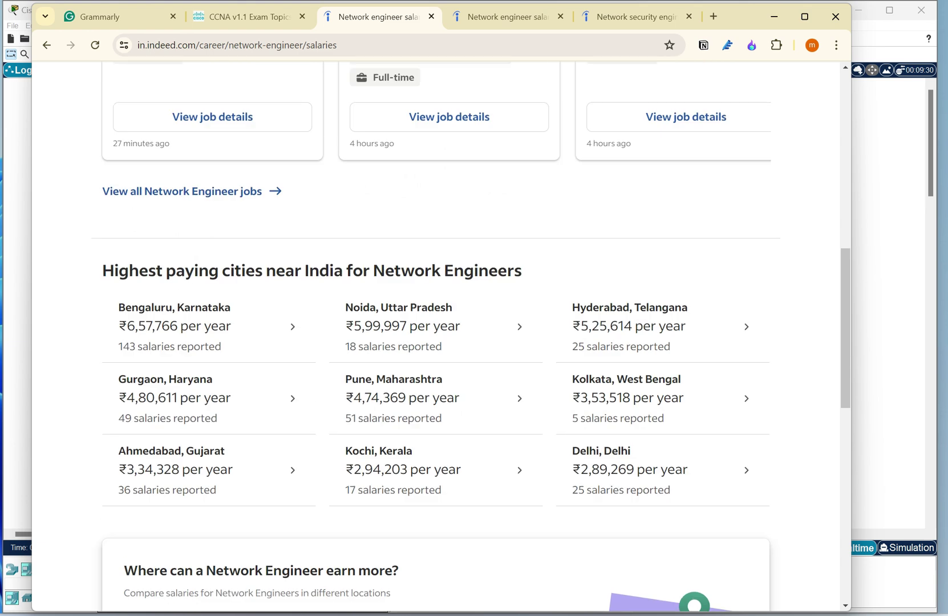
scroll(441, 336, up, 5)
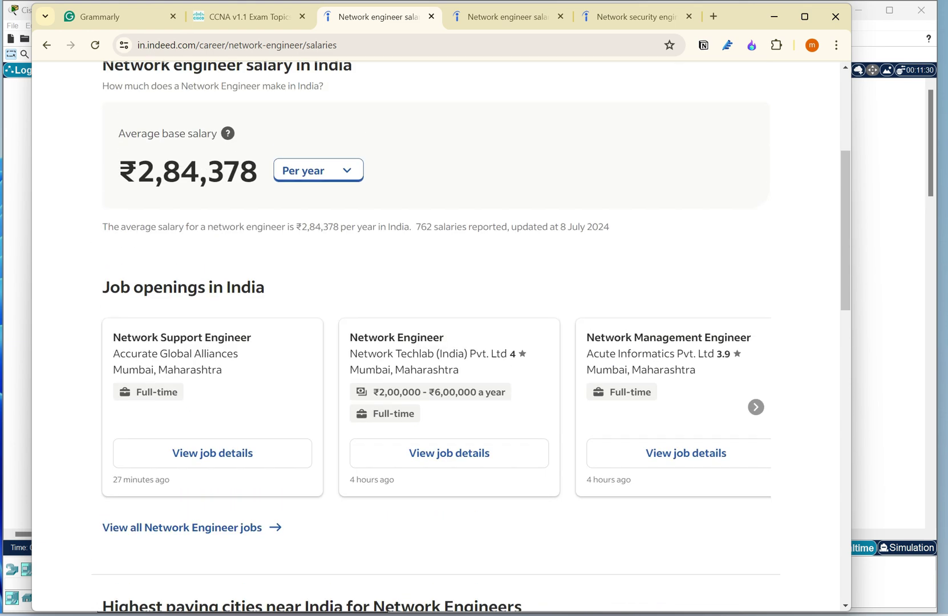
scroll(436, 337, up, 1)
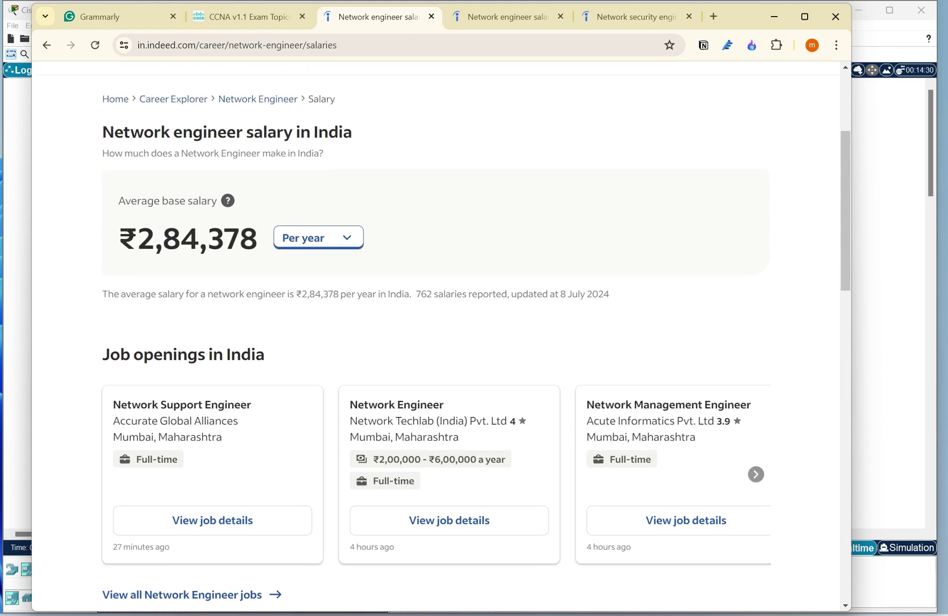
scroll(436, 336, up, 1)
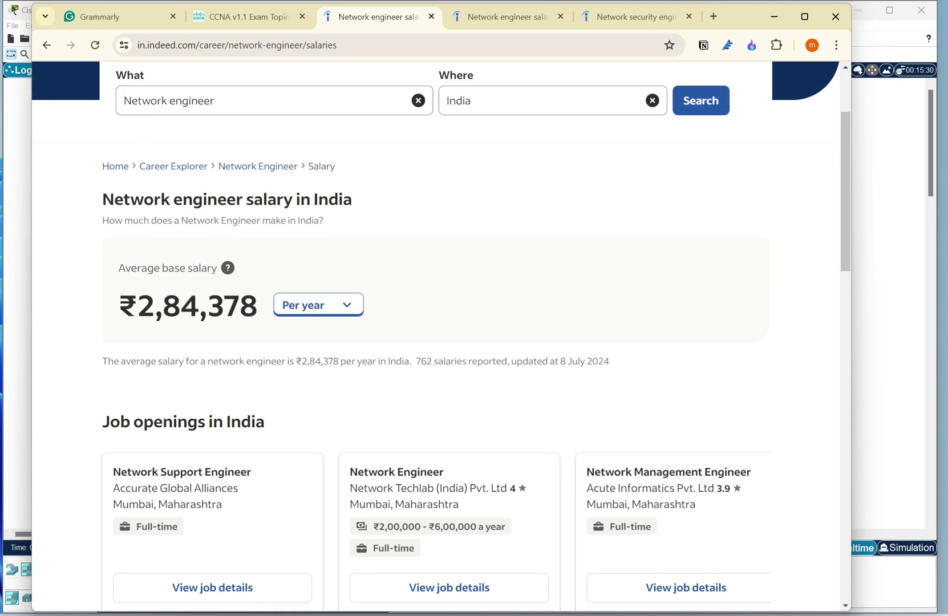
Step: Move the browser window out of the way and minimize the Day 1 whiteboard to return to the Cisco Packet Tracer workspace
drag(738, 16, 0, 35)
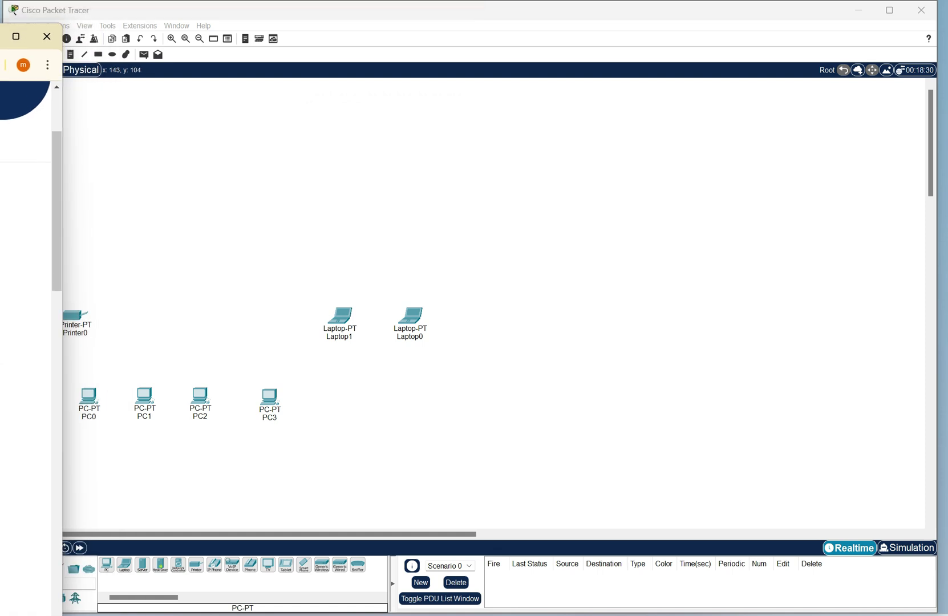
key(alt+Tab)
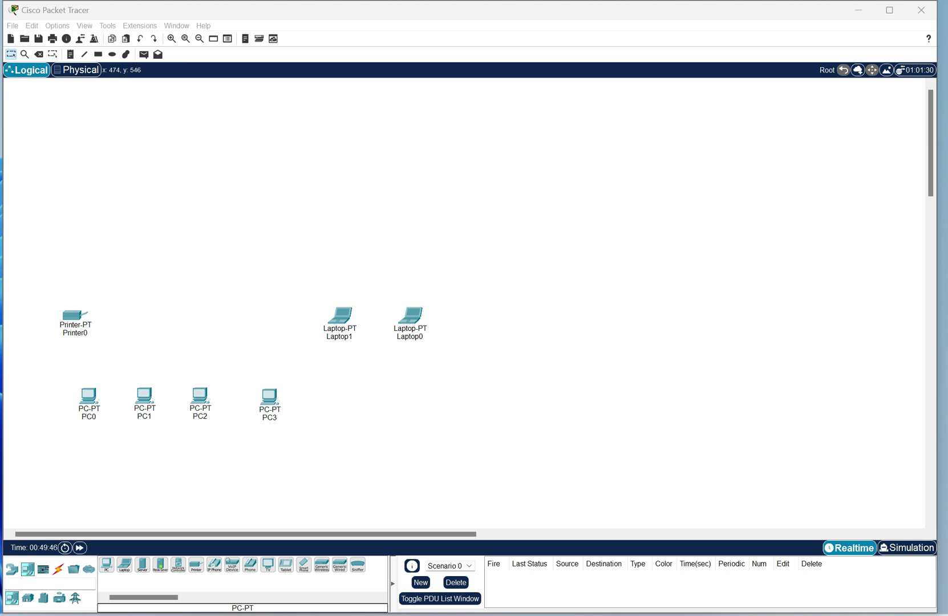
key(alt+Tab)
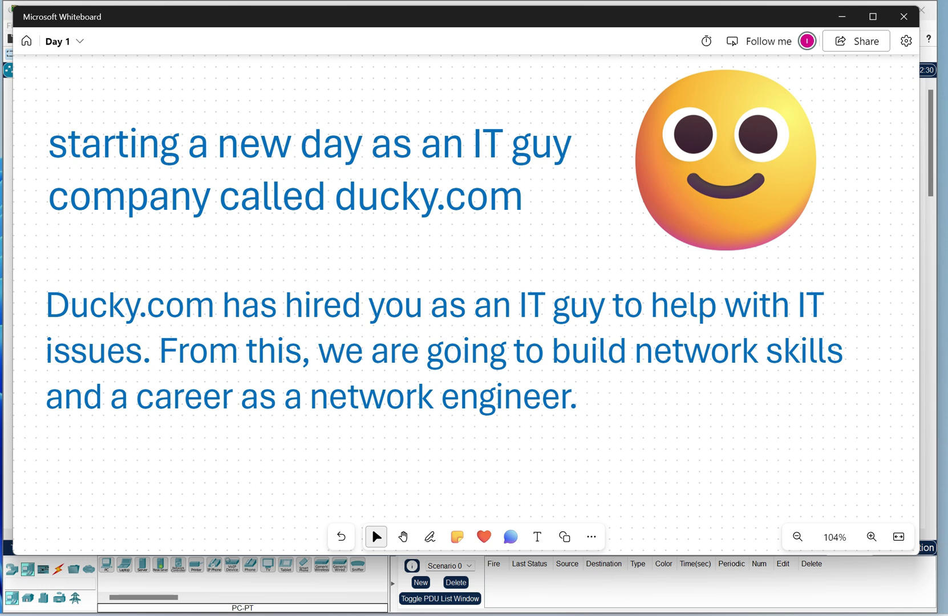
click(842, 16)
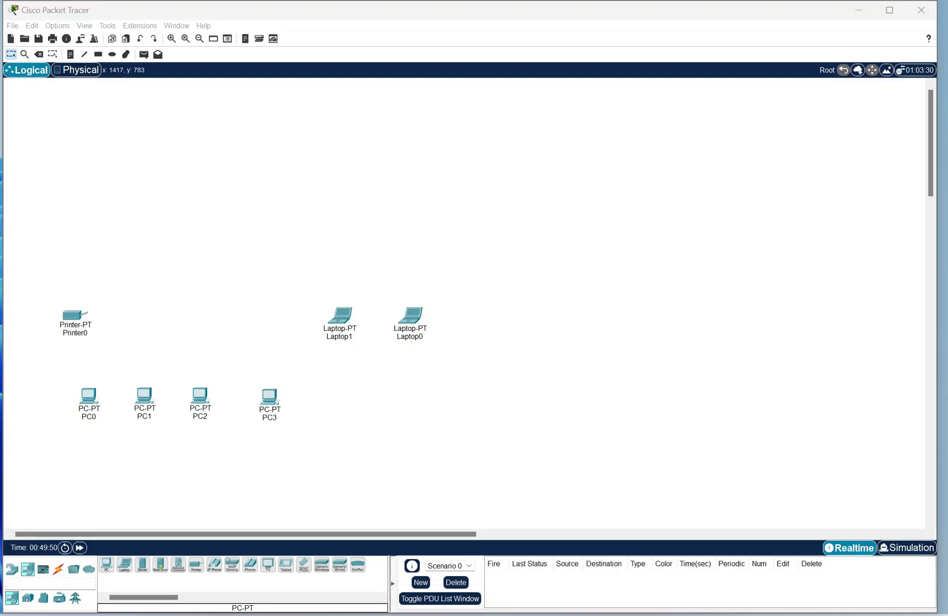